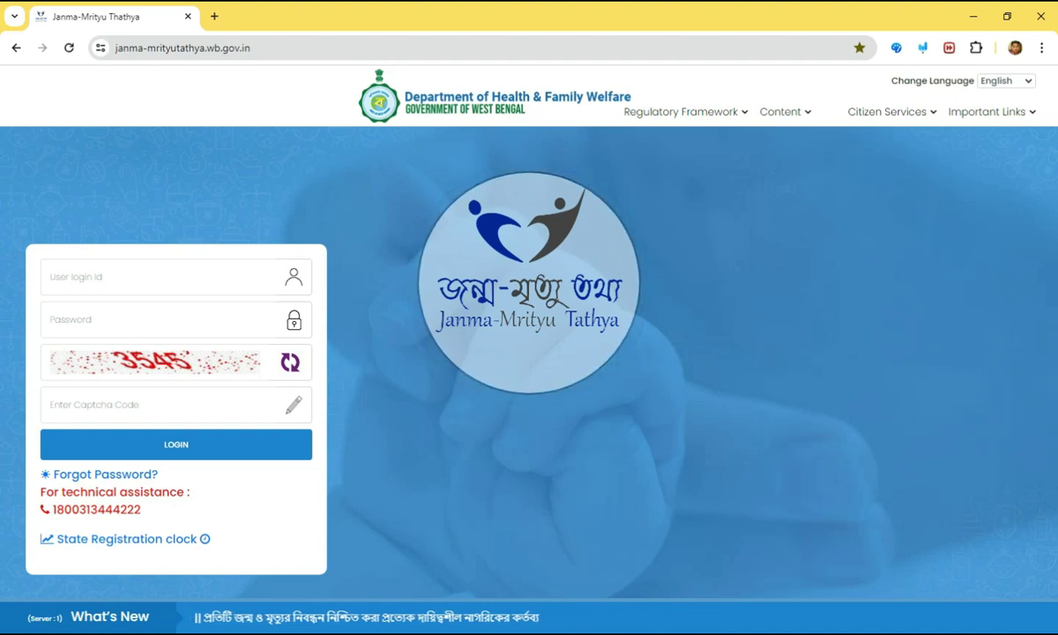
# - Open the application for a new birth registration from the citizen services
pyautogui.moveTo(887, 112)
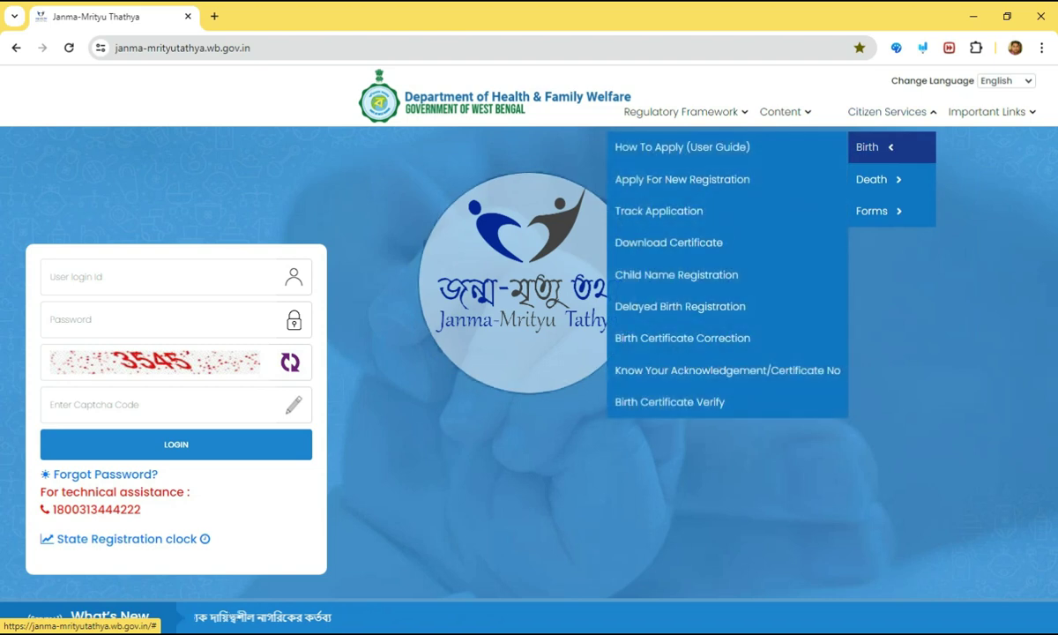
pyautogui.moveTo(873, 211)
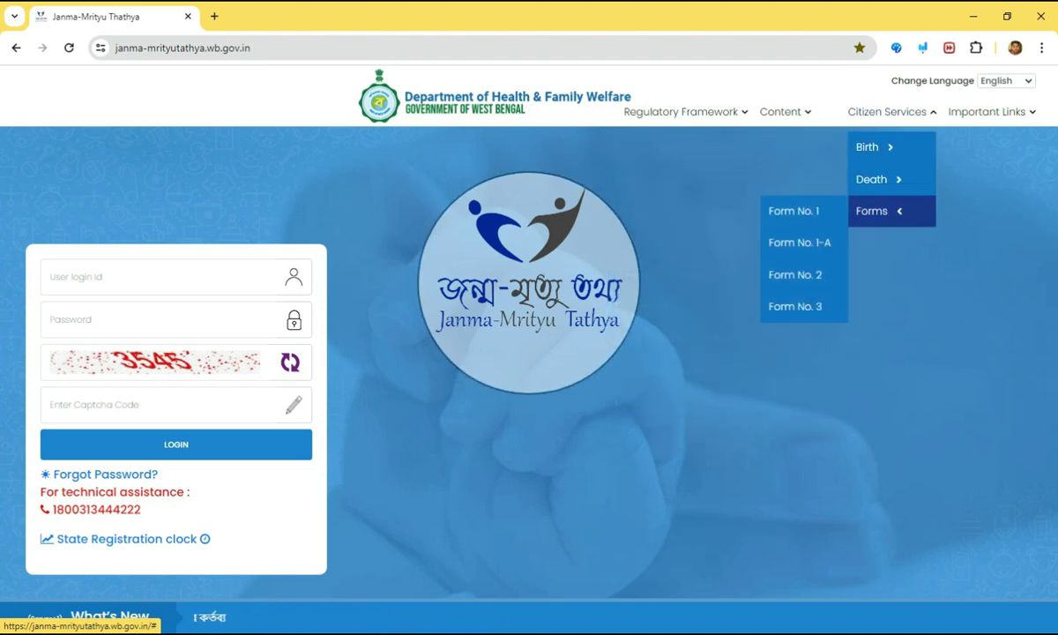
pyautogui.moveTo(872, 148)
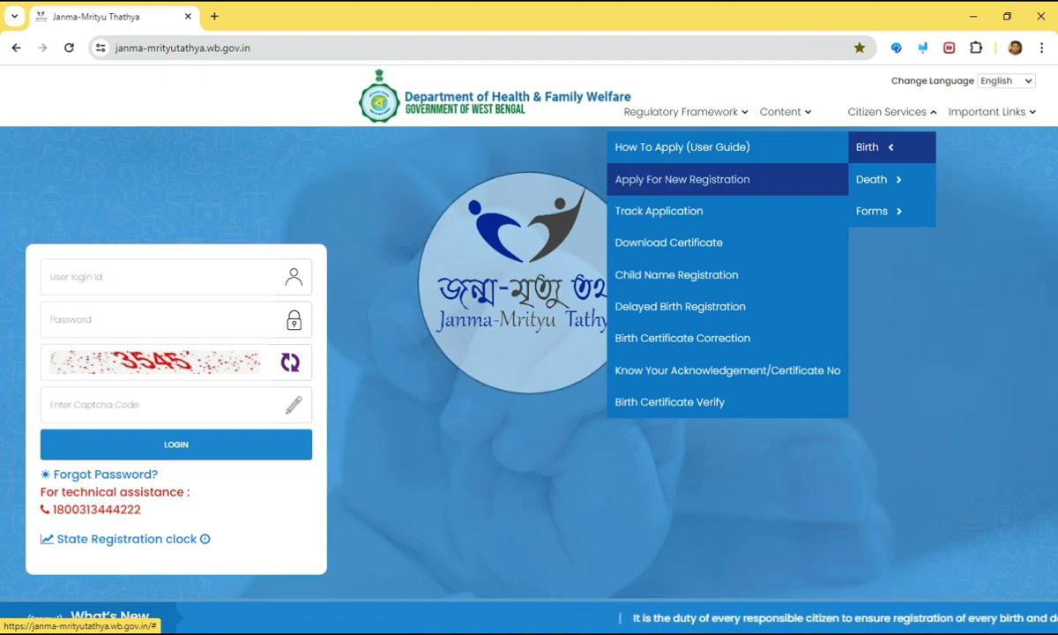
pyautogui.click(682, 179)
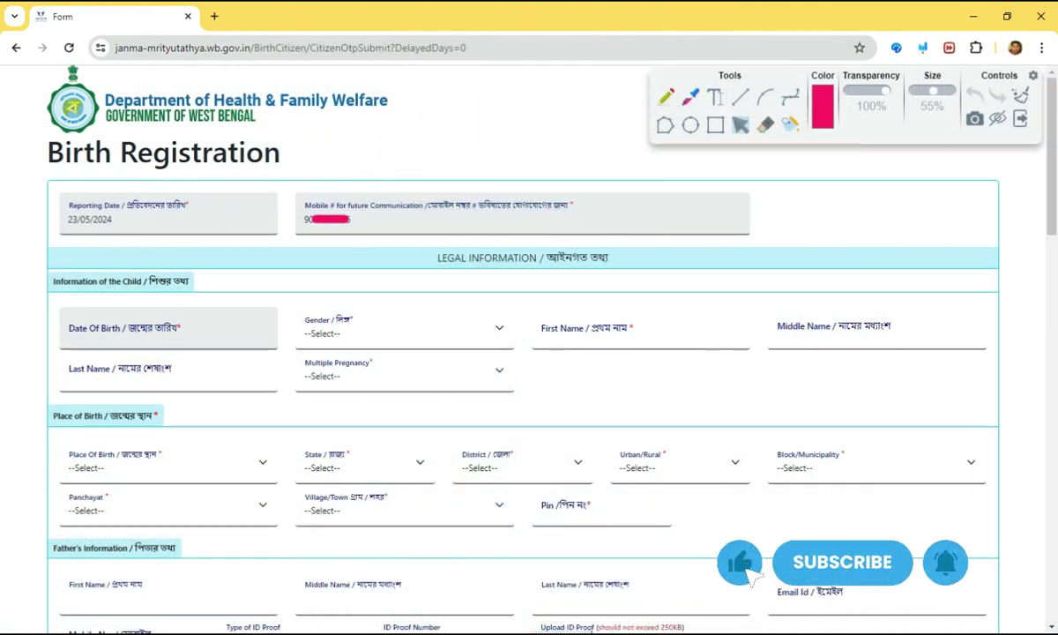
# - Underline the "Information of the Child" heading of the form with a freehand pencil stroke
pyautogui.scroll(-3, 529, 353)
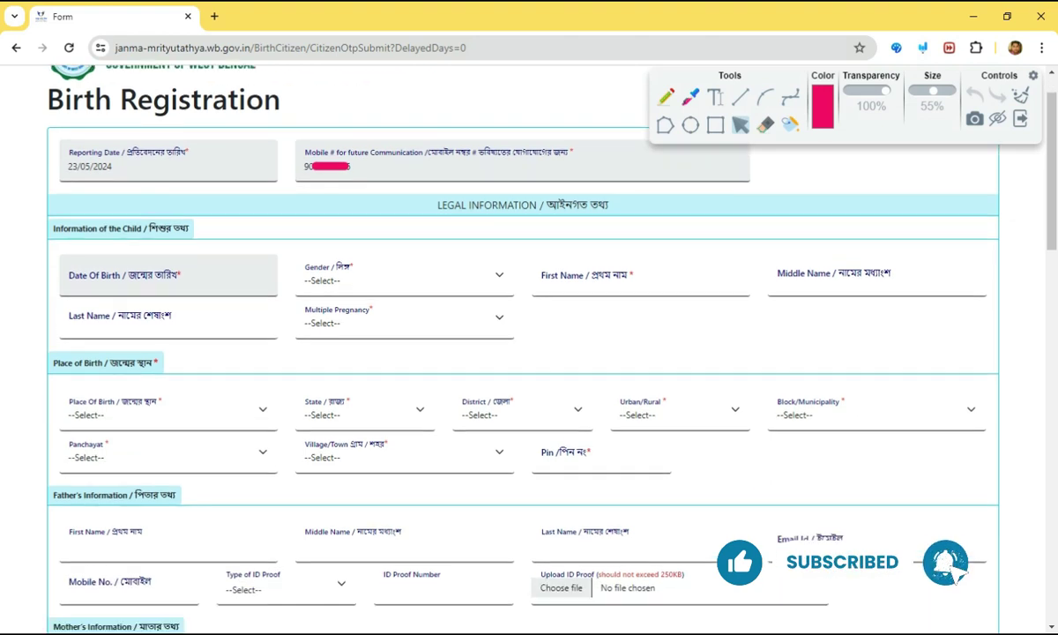
pyautogui.scroll(-1, 529, 352)
pyautogui.scroll(5, 529, 353)
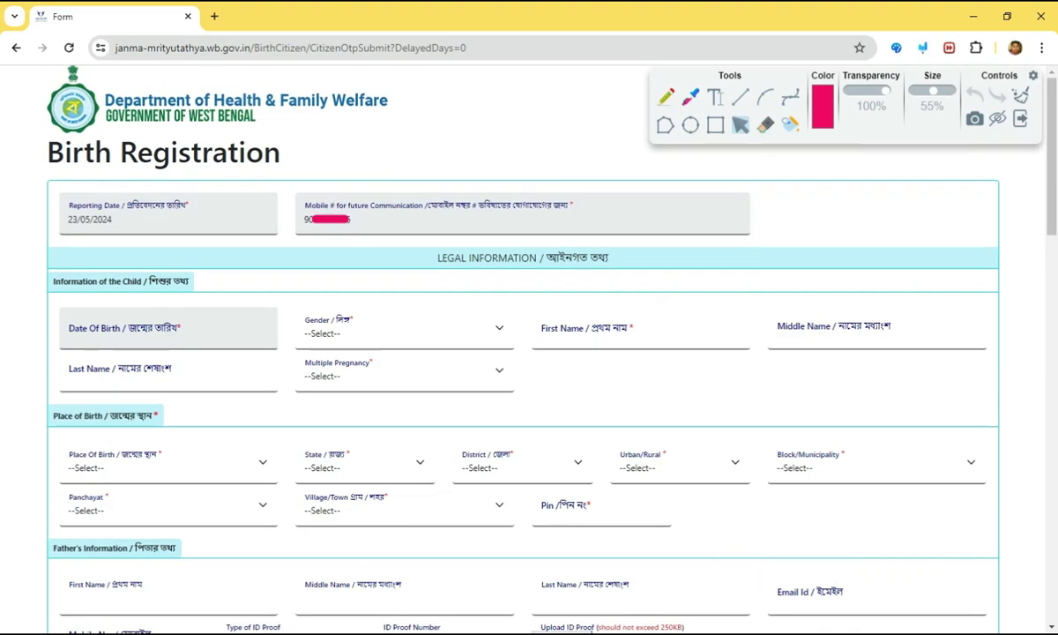
pyautogui.click(665, 97)
pyautogui.moveTo(148, 286); pyautogui.dragTo(220, 288)
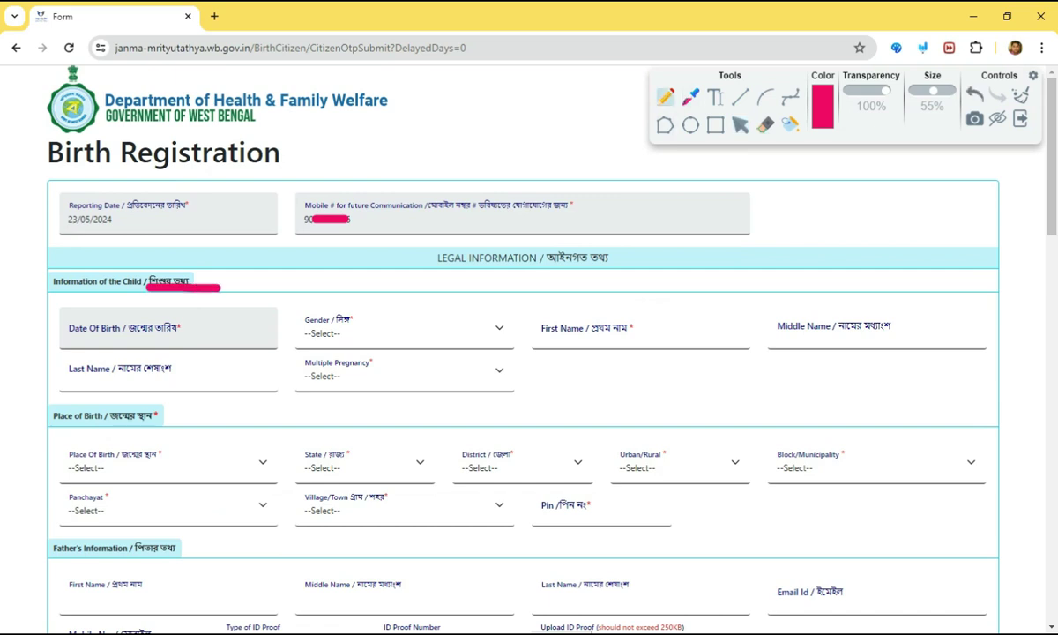
pyautogui.click(740, 125)
# - Open the date of birth calendar, and set the child's gender to Male
pyautogui.click(168, 328)
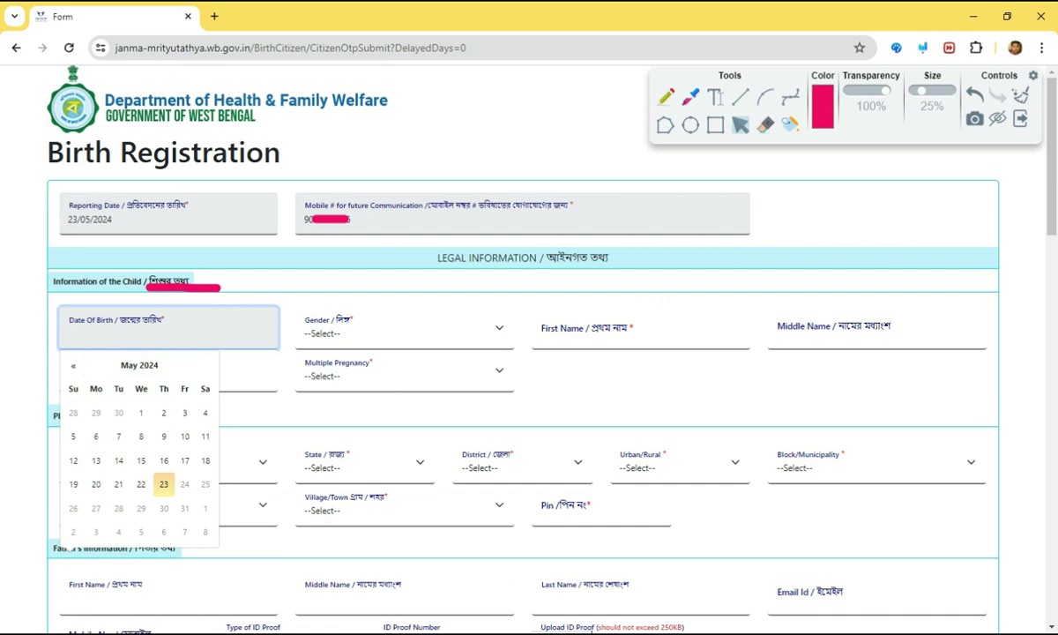
pyautogui.click(404, 327)
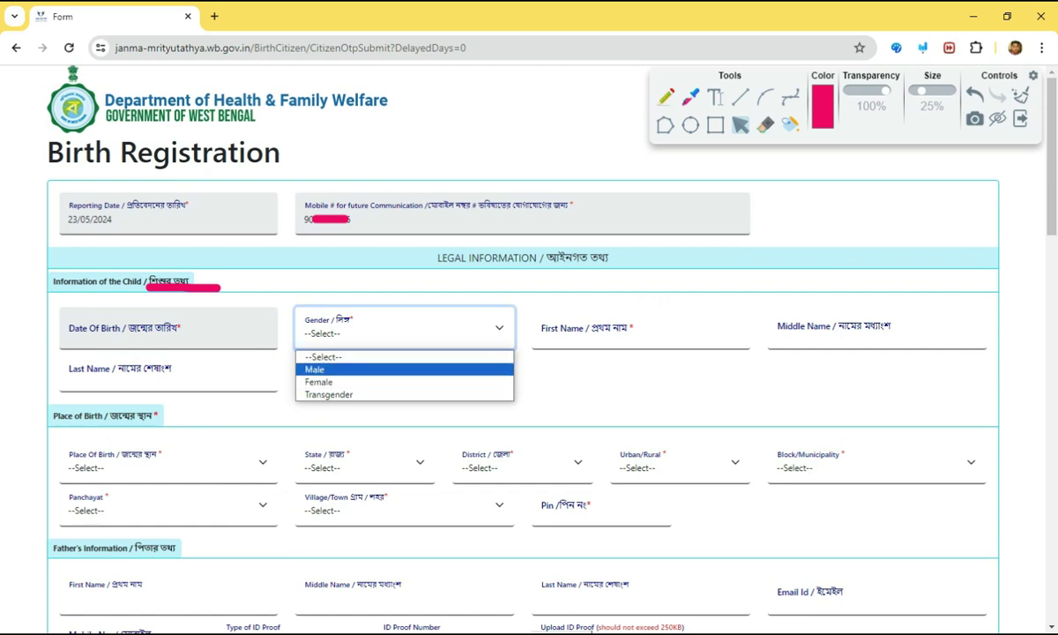
pyautogui.press('Return')
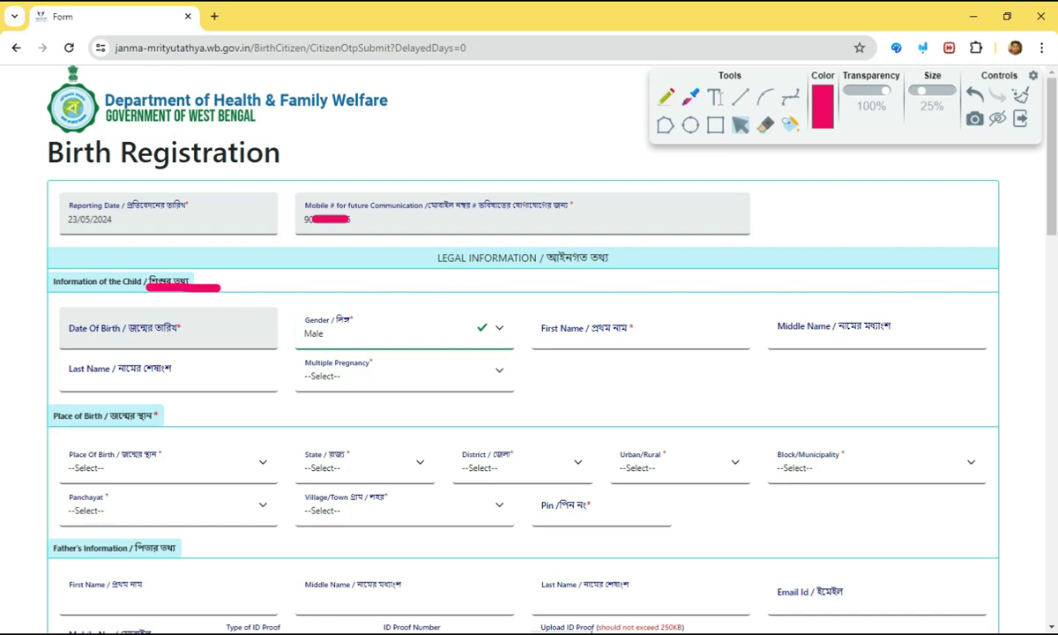
# - Mark the child's Last Name field with a freehand pencil tick and set Multiple Pregnancy to Single
pyautogui.click(666, 97)
pyautogui.moveTo(81, 379); pyautogui.dragTo(139, 362)
pyautogui.click(741, 124)
pyautogui.click(404, 370)
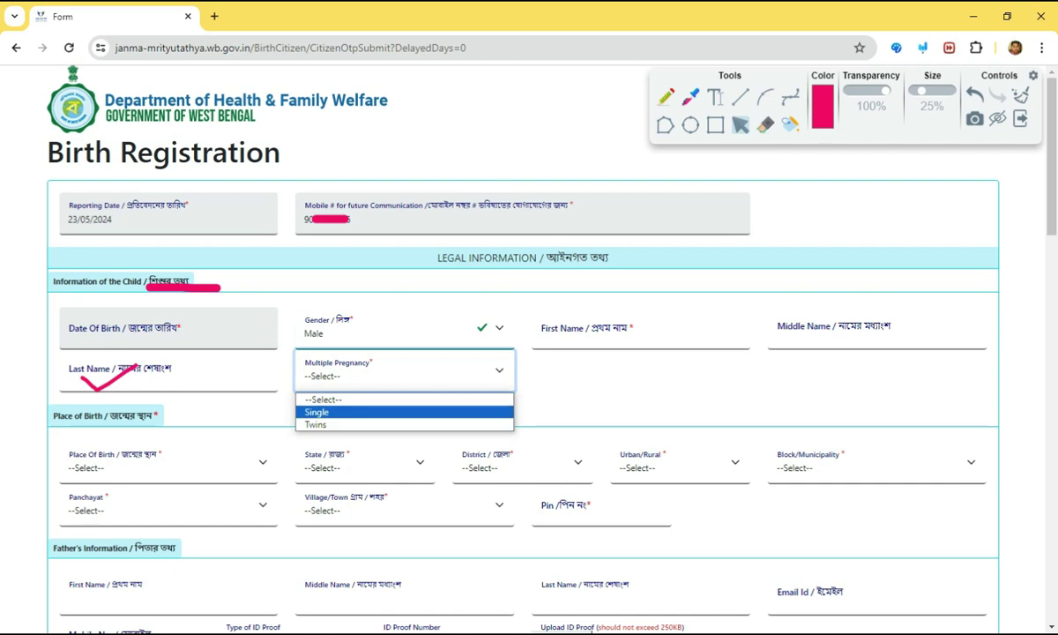
pyautogui.press('Return')
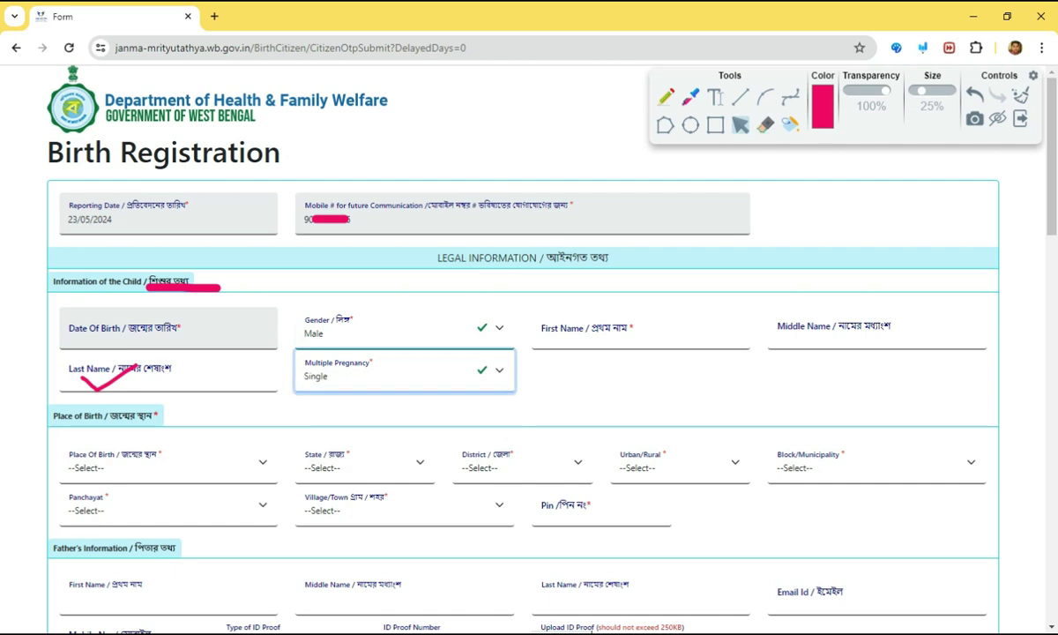
# - Mark the "Place of Birth" section heading with a freehand pencil tick
pyautogui.scroll(-2, 529, 353)
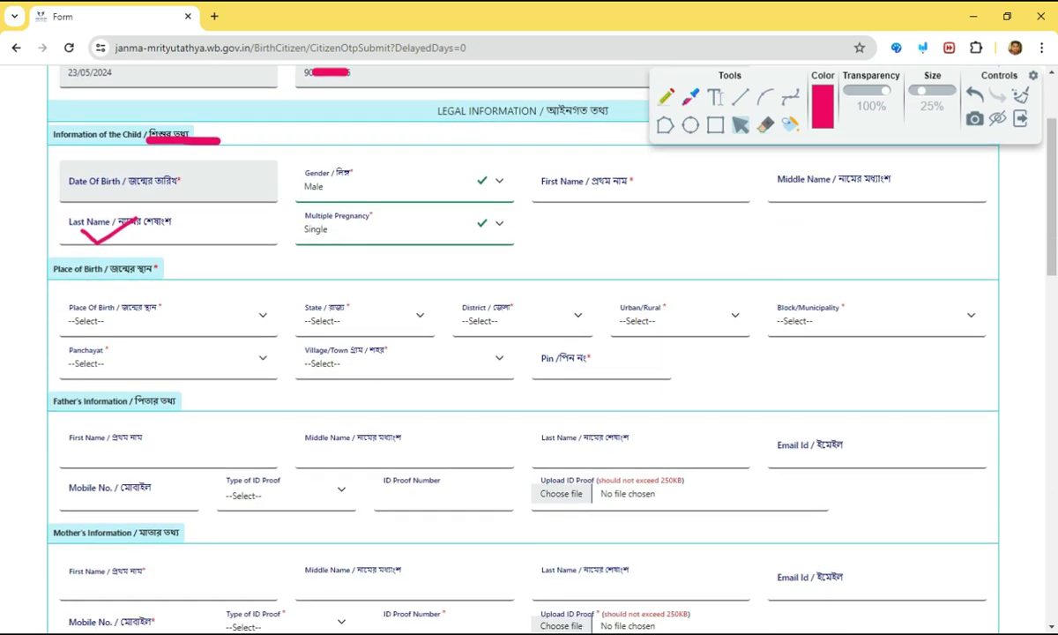
pyautogui.click(665, 97)
pyautogui.moveTo(117, 275); pyautogui.dragTo(203, 268)
pyautogui.click(739, 124)
# - Set the place of birth to Hospital and the state to West Bengal
pyautogui.click(168, 319)
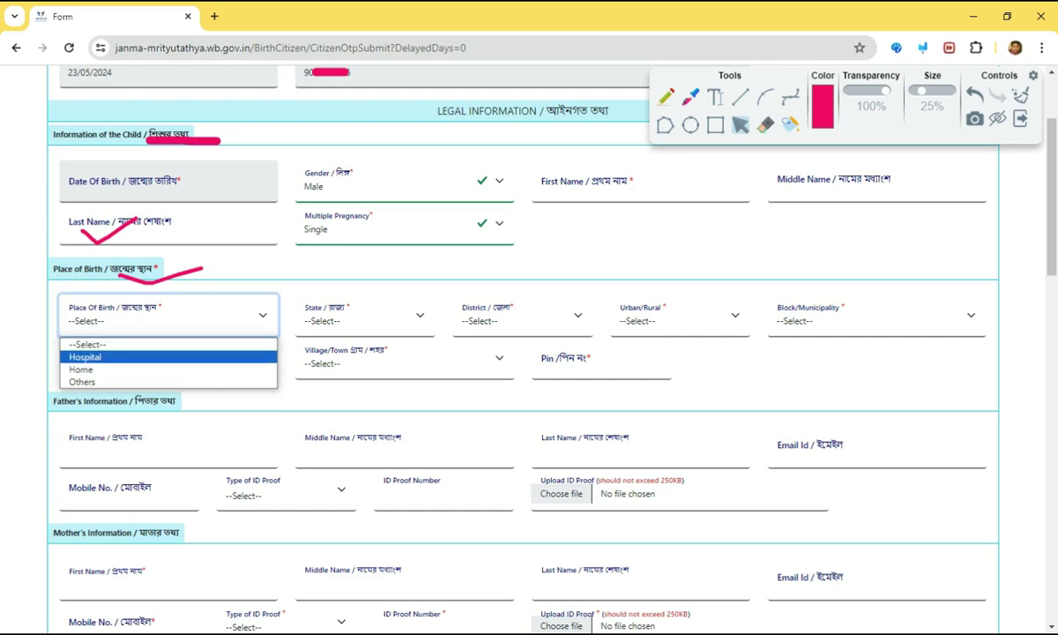
pyautogui.click(85, 357)
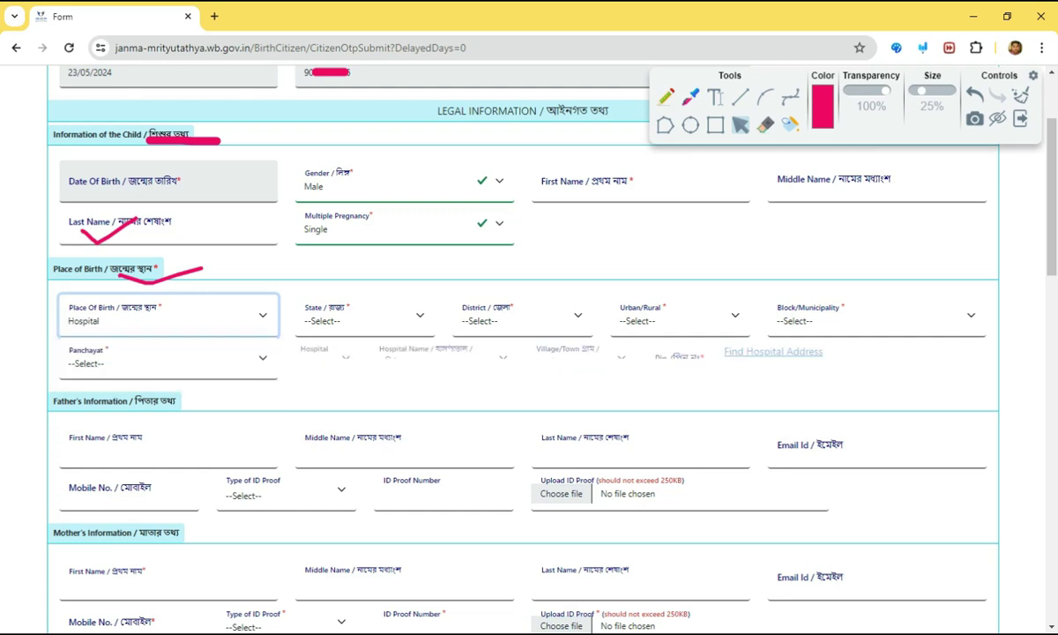
pyautogui.click(364, 317)
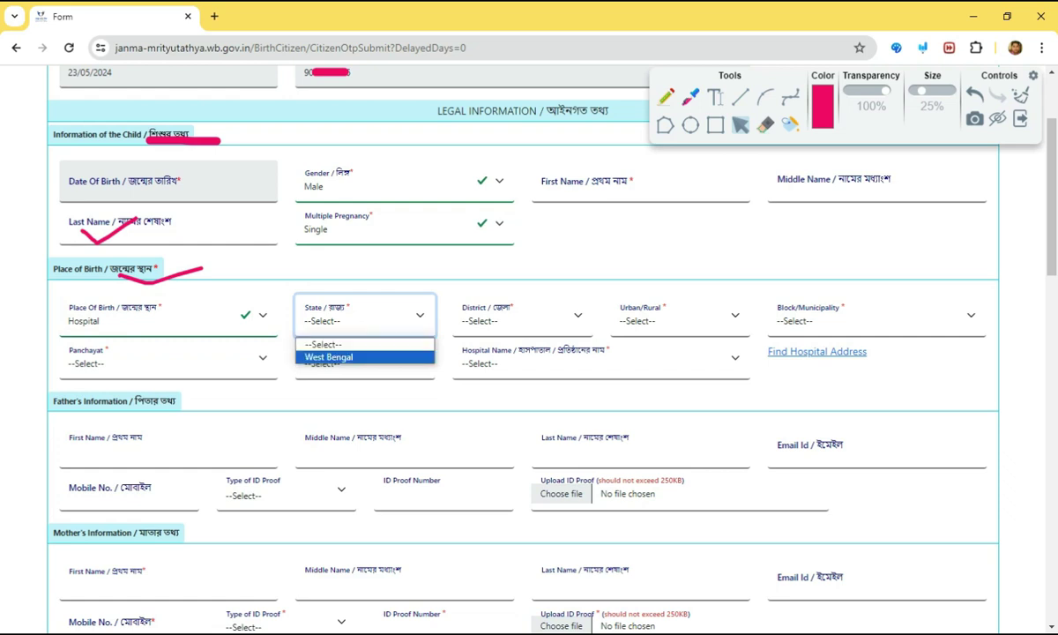
pyautogui.press('Return')
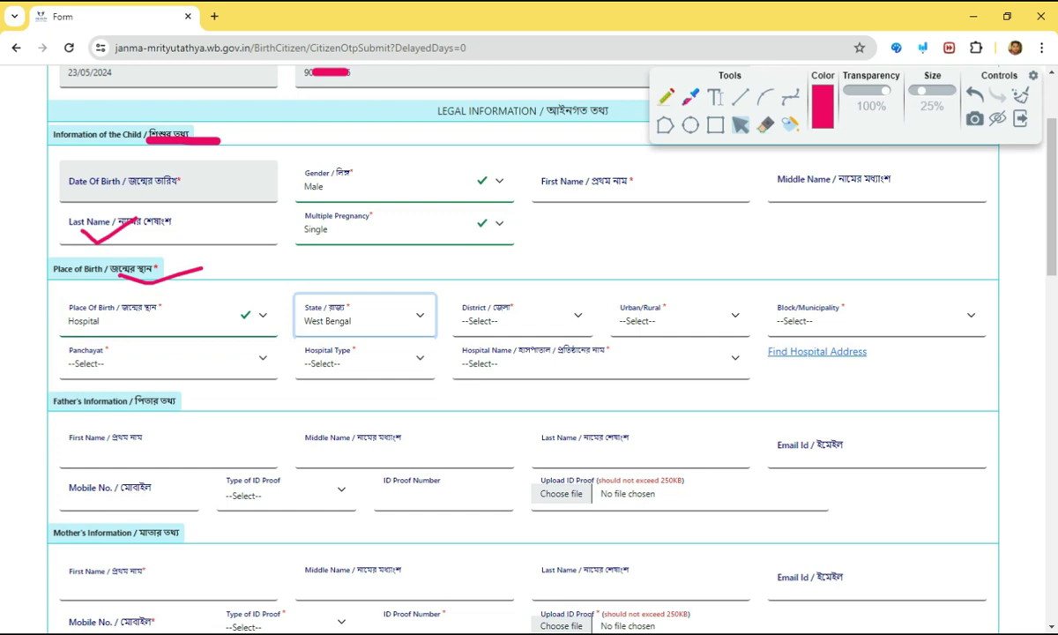
# - Set the district of the place of birth to Jalpaiguri
pyautogui.press('Tab')
pyautogui.hotkey('alt', 'Down')
pyautogui.press('Down')
pyautogui.press('Down')
pyautogui.press('Down')
pyautogui.press('Down')
pyautogui.press('Down')
pyautogui.press('Down')
pyautogui.press('Down')
pyautogui.press('Down')
pyautogui.press('Down')
pyautogui.press('Down')
pyautogui.press('Down')
pyautogui.press('Down')
pyautogui.press('Down')
pyautogui.press('Up')
pyautogui.press('Up')
pyautogui.press('Up')
pyautogui.press('Up')
pyautogui.press('Up')
pyautogui.press('Up')
pyautogui.press('Up')
pyautogui.press('Down')
pyautogui.press('Down')
pyautogui.press('Down')
pyautogui.press('Down')
pyautogui.press('Down')
pyautogui.press('Down')
pyautogui.press('Down')
pyautogui.press('Down')
pyautogui.press('Down')
pyautogui.scroll(1, 520, 458)
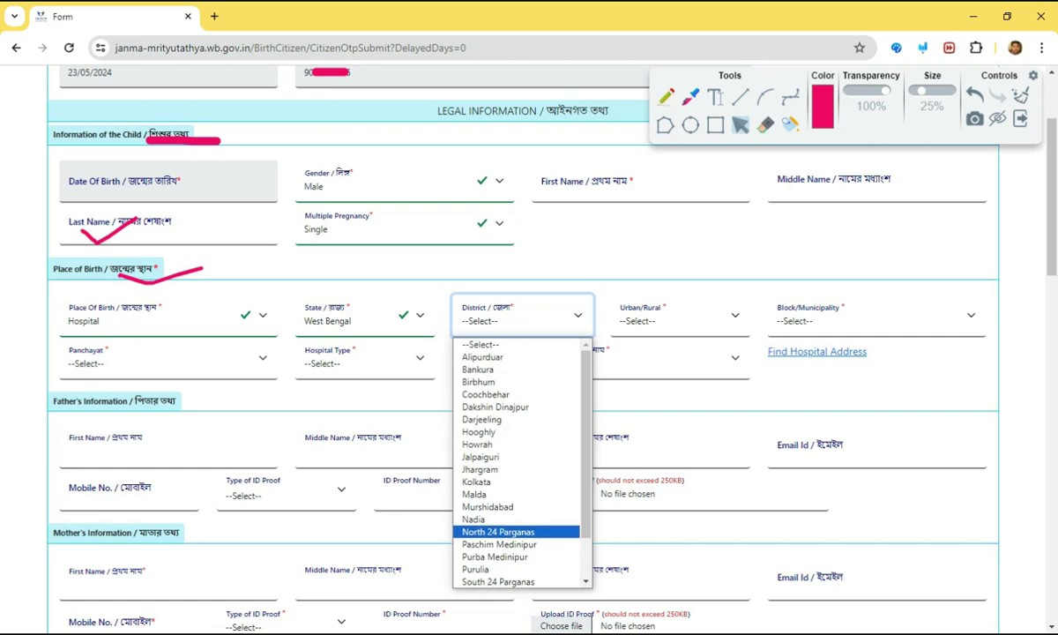
pyautogui.press('Up')
pyautogui.press('Up')
pyautogui.press('Up')
pyautogui.press('Up')
pyautogui.press('Up')
pyautogui.press('Up')
pyautogui.press('Up')
pyautogui.press('Up')
pyautogui.press('Up')
pyautogui.press('Up')
pyautogui.press('Up')
pyautogui.press('Up')
pyautogui.press('Up')
pyautogui.press('Up')
pyautogui.press('Down')
pyautogui.press('Down')
pyautogui.press('Down')
pyautogui.press('Down')
pyautogui.press('Down')
pyautogui.press('Down')
pyautogui.press('Down')
pyautogui.press('Down')
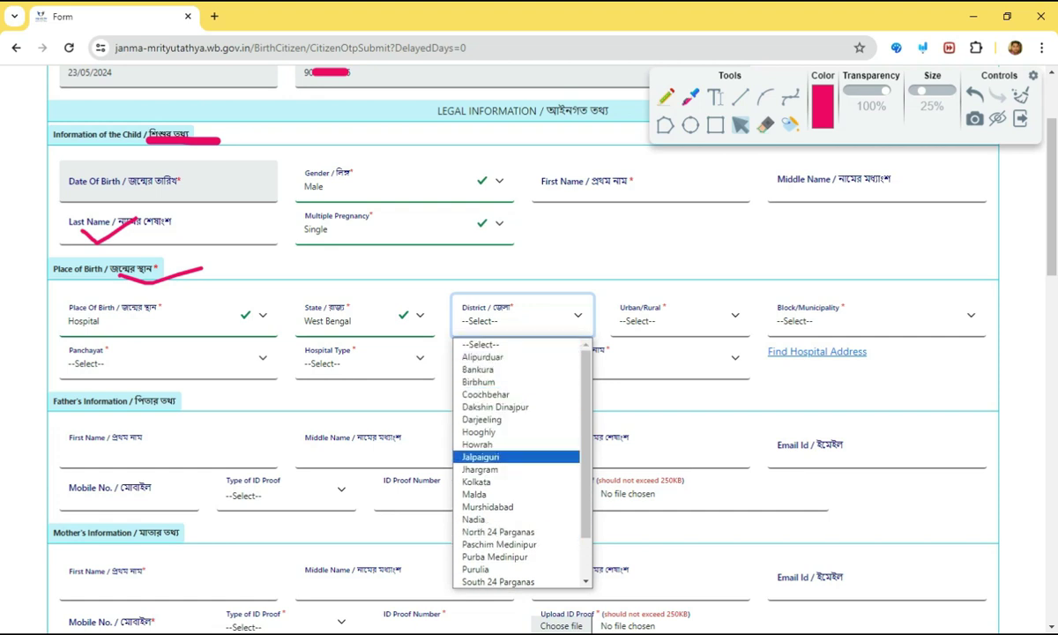
pyautogui.press('Return')
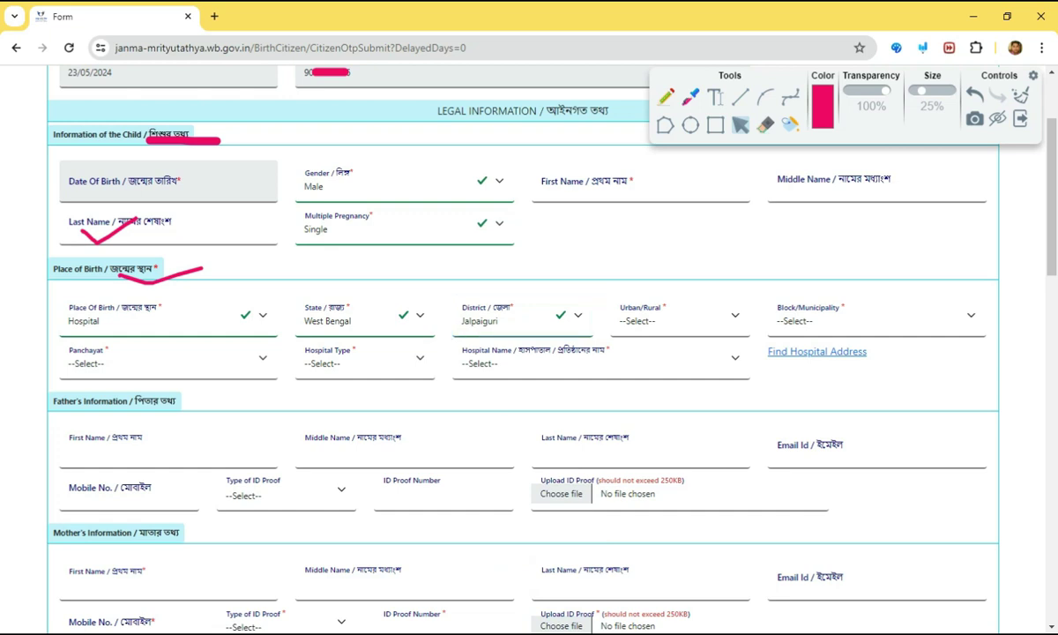
# - Set Urban/Rural to Municipality and Block/Municipality to MUNICIPALITY JALPAIGURI for the place of birth
pyautogui.click(679, 320)
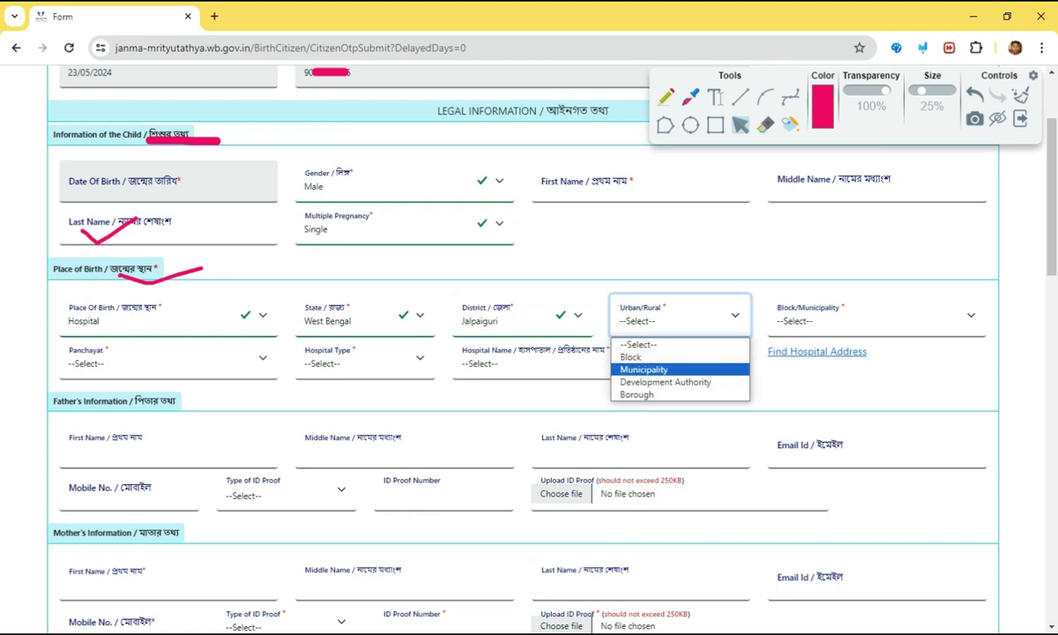
pyautogui.press('Return')
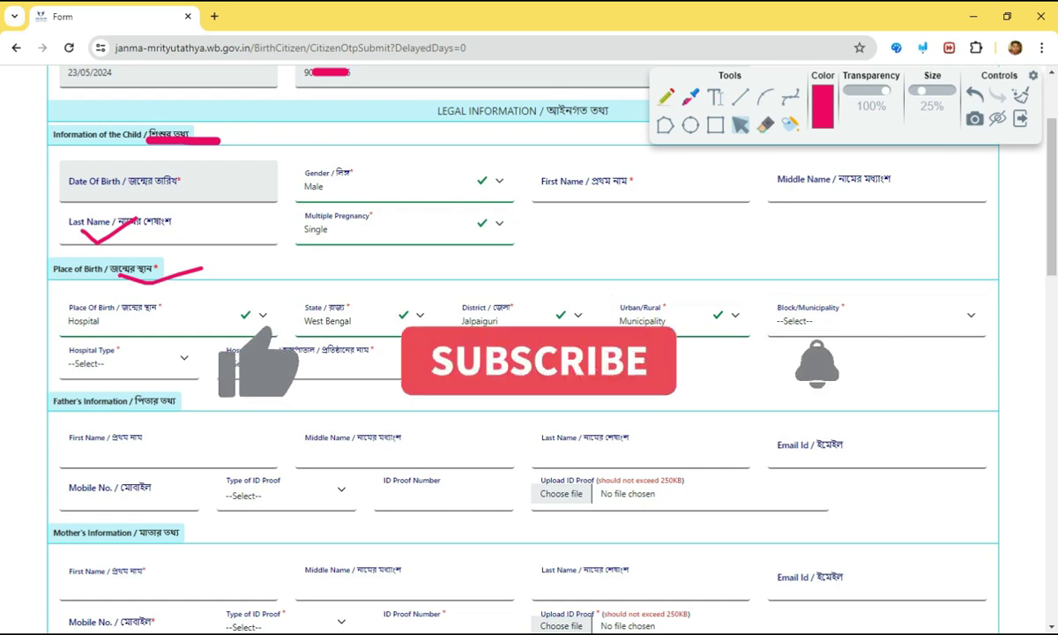
pyautogui.click(876, 316)
pyautogui.press('Down')
pyautogui.press('Down')
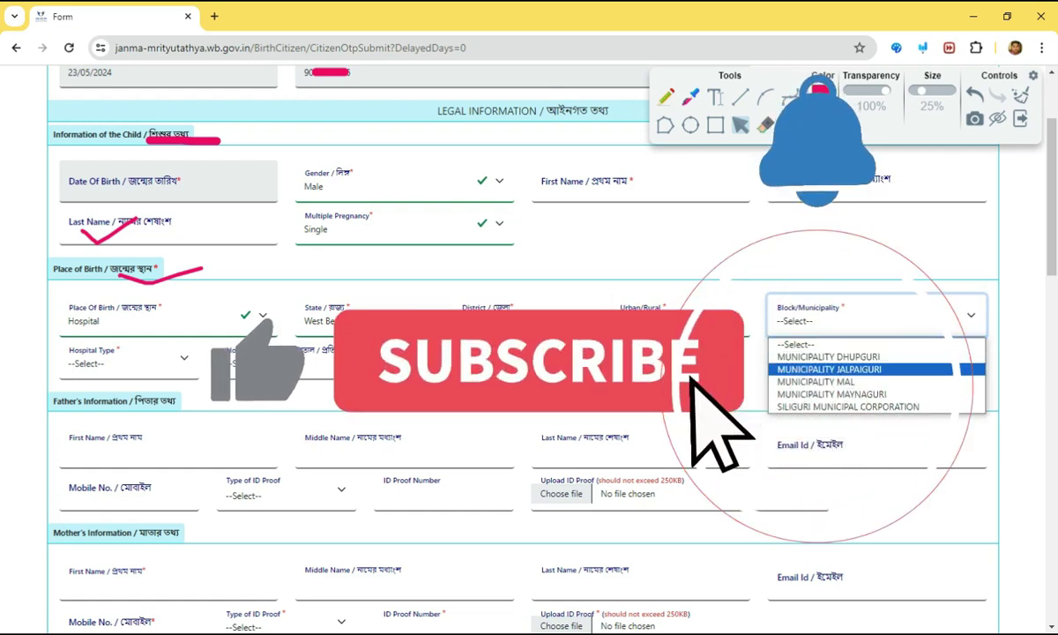
pyautogui.press('Return')
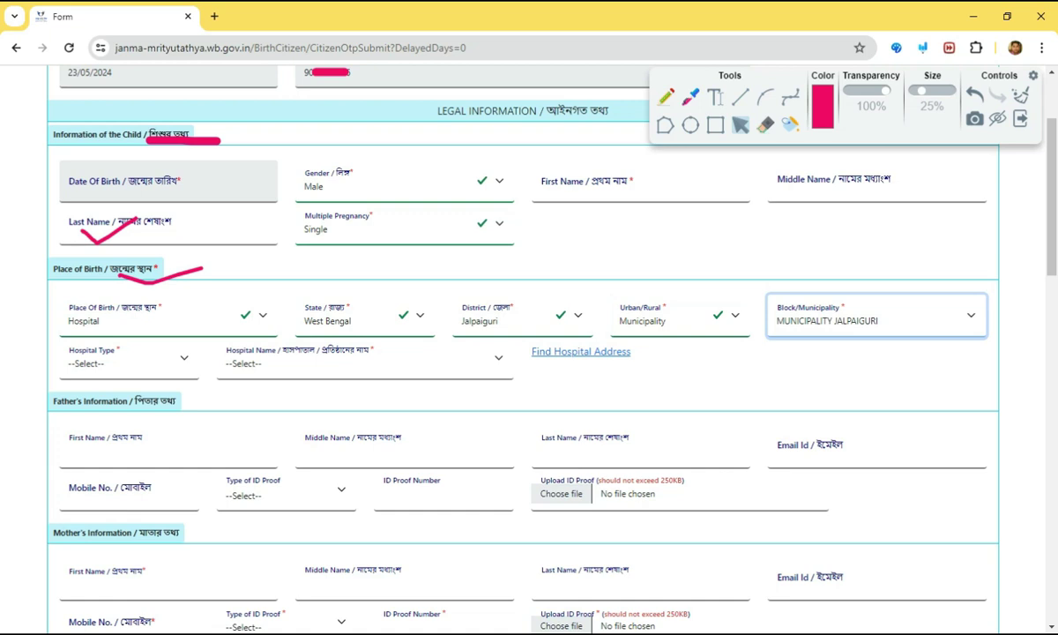
# - Set the hospital type of the place of birth to Private/Other
pyautogui.click(128, 357)
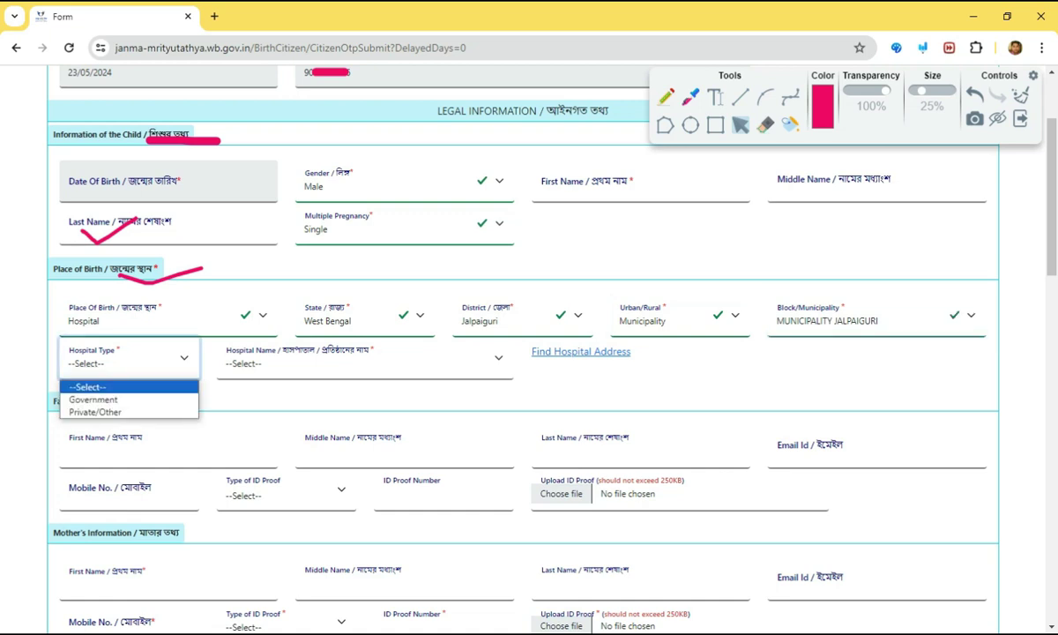
pyautogui.press('Down')
pyautogui.press('Down')
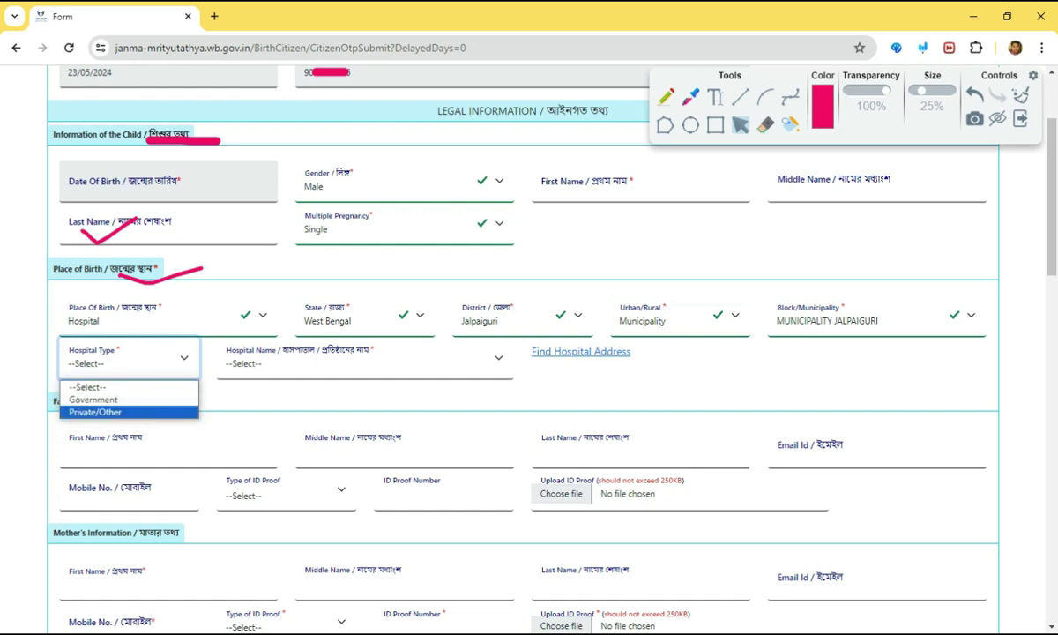
pyautogui.press('Up')
pyautogui.press('Up')
pyautogui.press('Down')
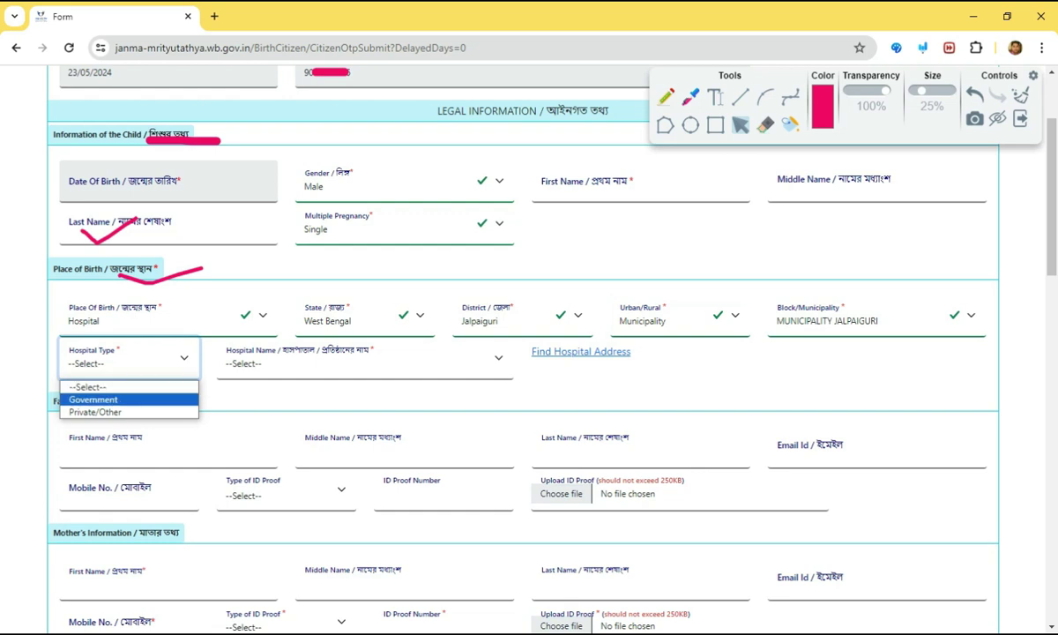
pyautogui.press('Down')
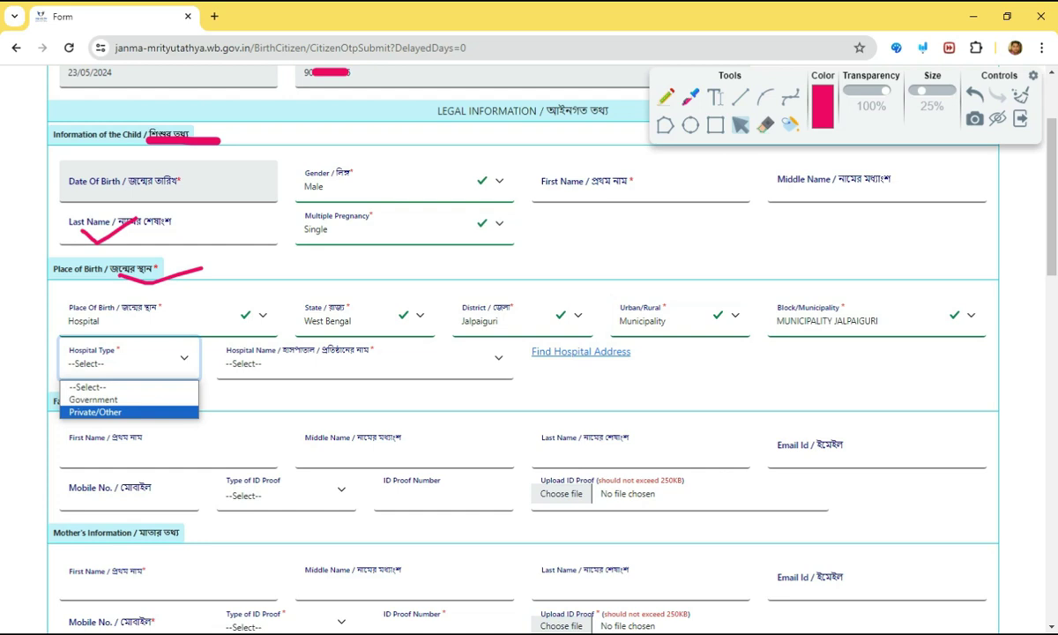
pyautogui.click(95, 412)
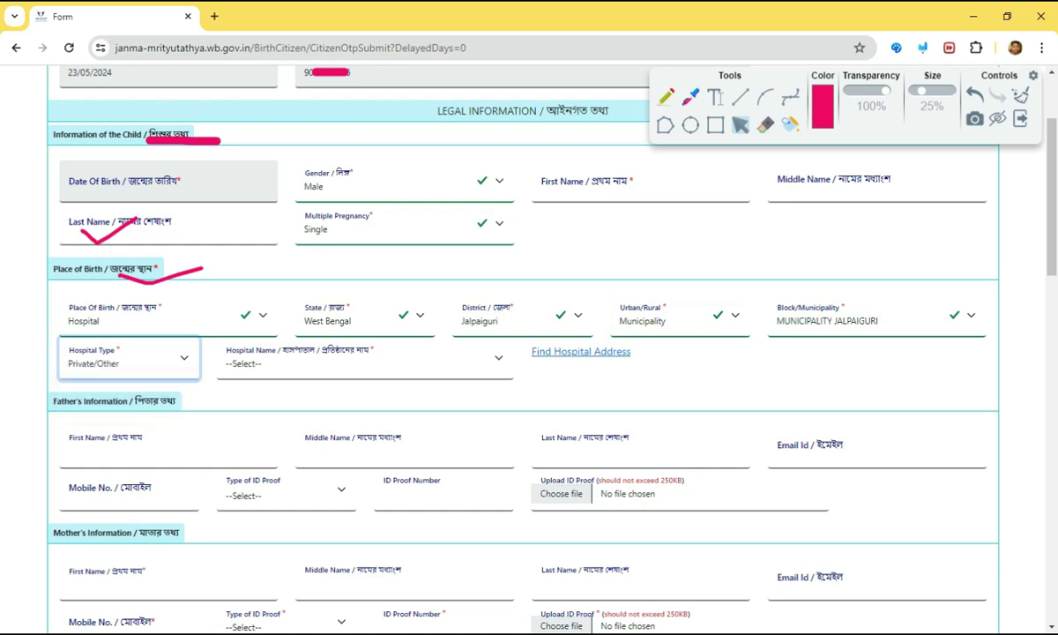
# - Choose Marina Medical Centre Pvt. Ltd, Jalpaiguri as the hospital name
pyautogui.click(362, 361)
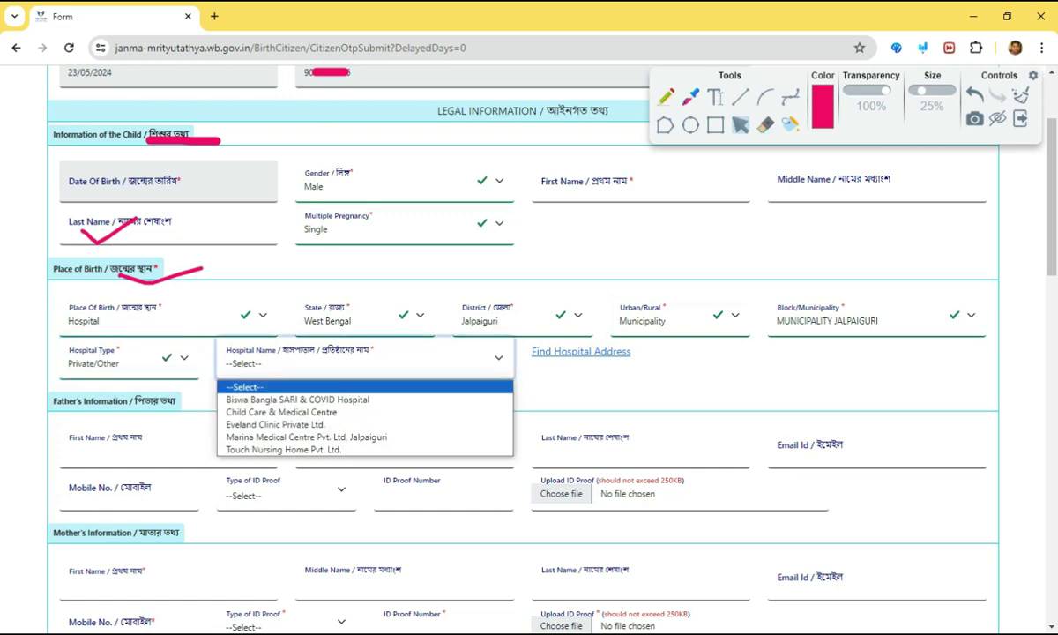
pyautogui.press('Down')
pyautogui.press('Down')
pyautogui.press('Down')
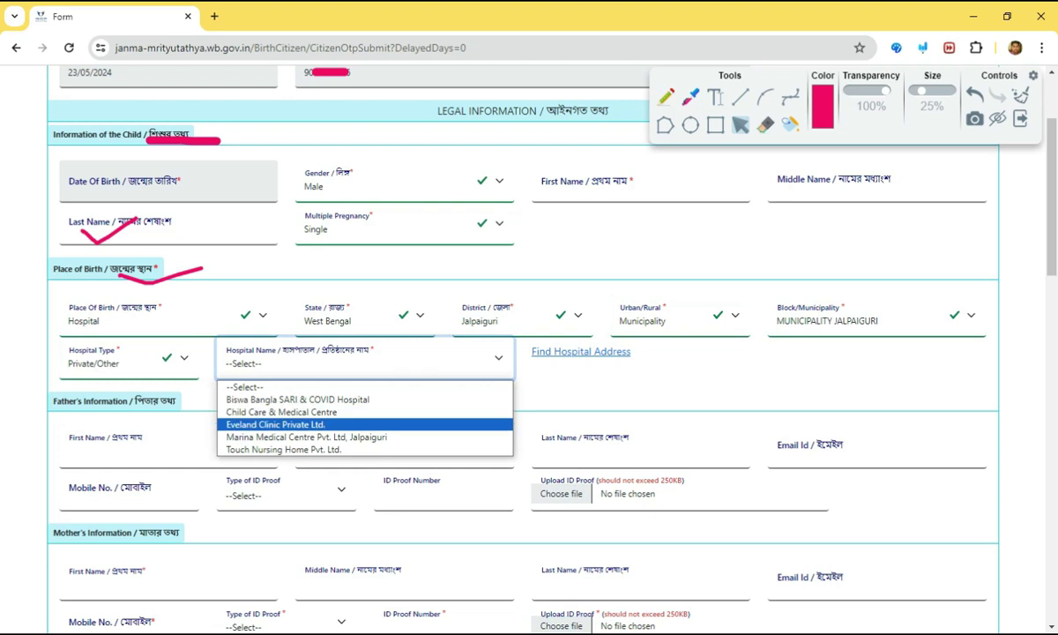
pyautogui.press('Down')
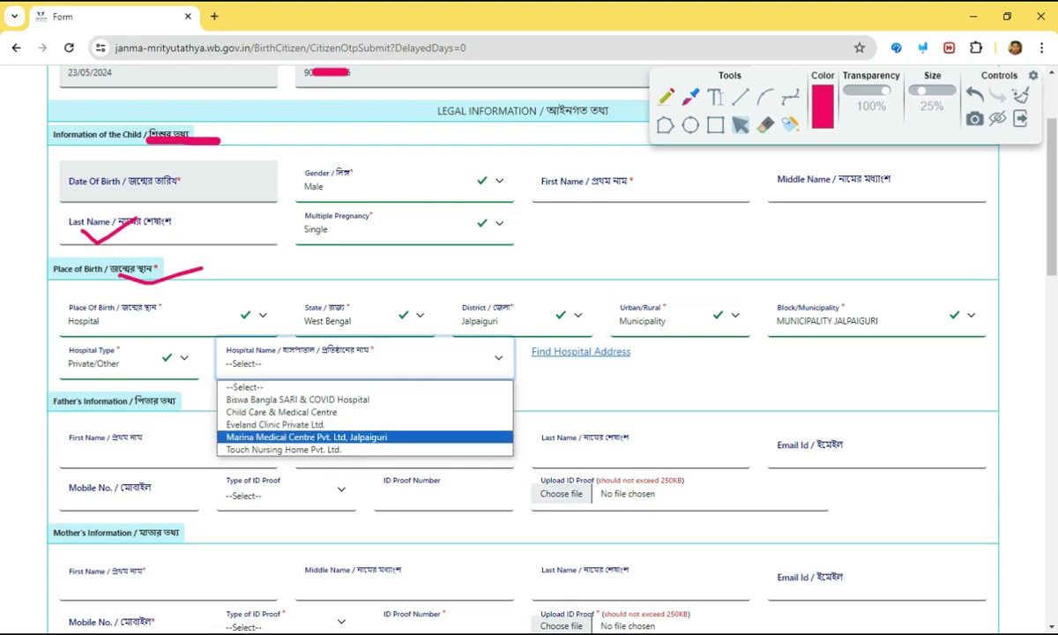
pyautogui.press('Up')
pyautogui.press('Up')
pyautogui.press('Up')
pyautogui.press('Up')
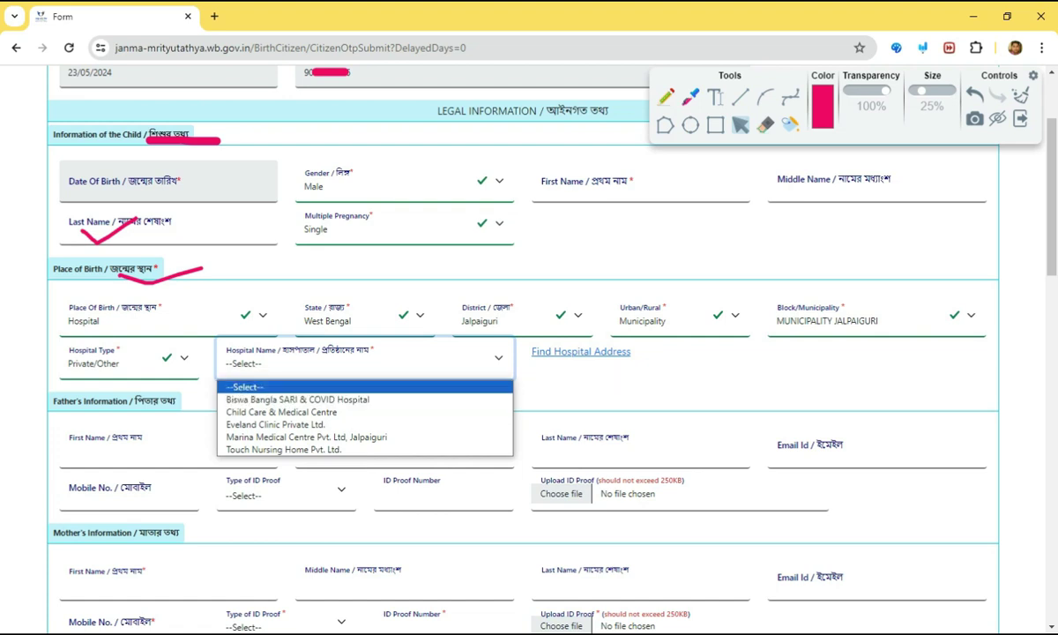
pyautogui.press('Down')
pyautogui.press('Down')
pyautogui.press('Down')
pyautogui.press('Down')
pyautogui.press('Up')
pyautogui.press('Up')
pyautogui.press('Down')
pyautogui.press('Down')
pyautogui.press('Return')
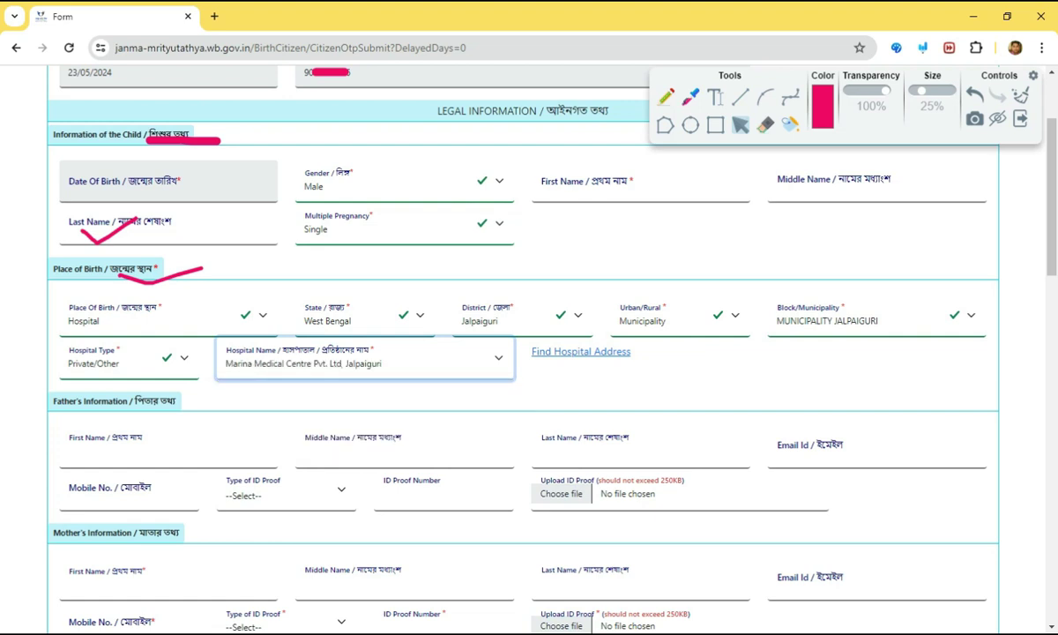
# - Try the Government hospital type and restore Private/Other with Marina Medical Centre Pvt. Ltd, Jalpaiguri as the hospital name
pyautogui.click(129, 360)
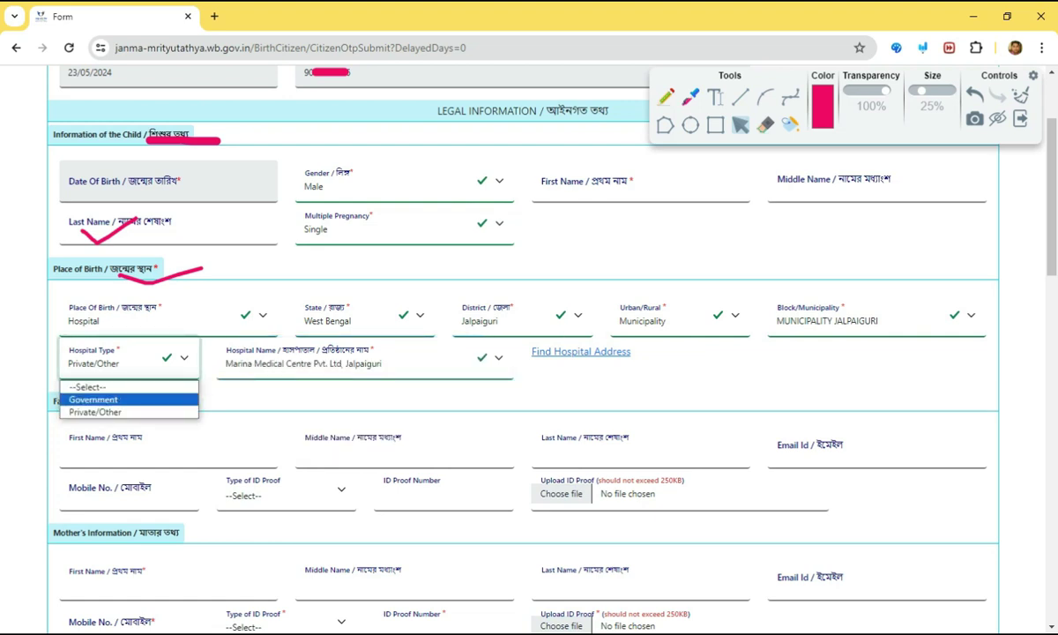
pyautogui.press('Return')
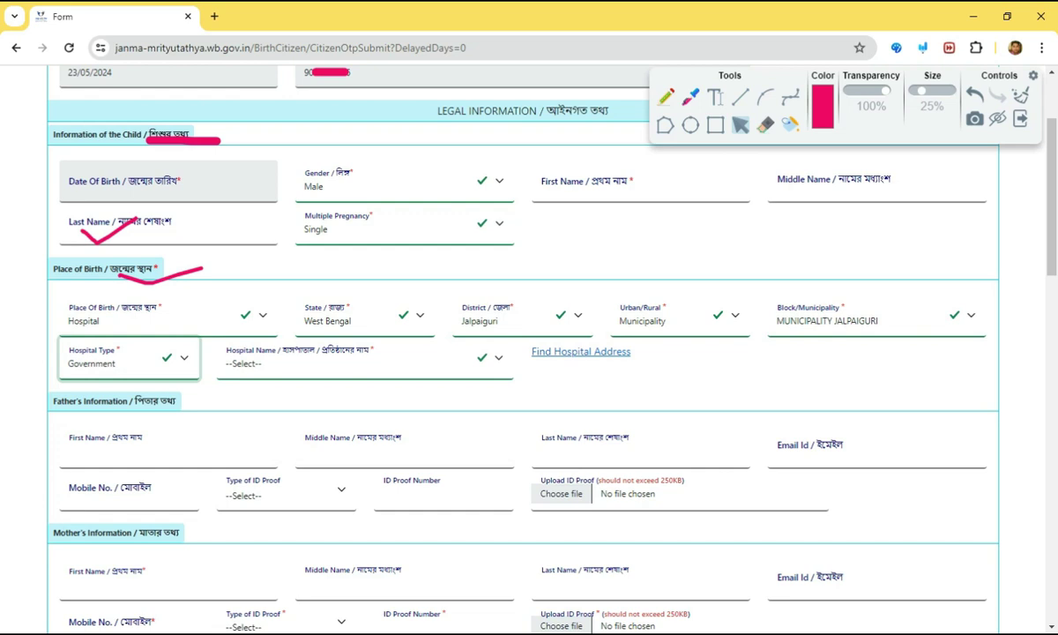
pyautogui.click(364, 360)
pyautogui.click(364, 359)
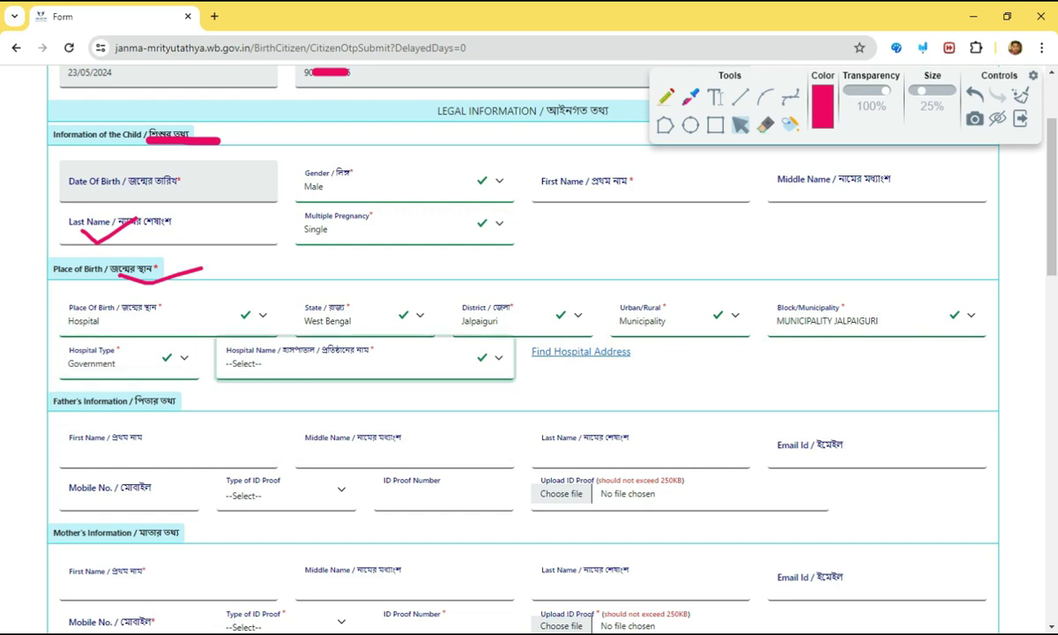
pyautogui.click(129, 360)
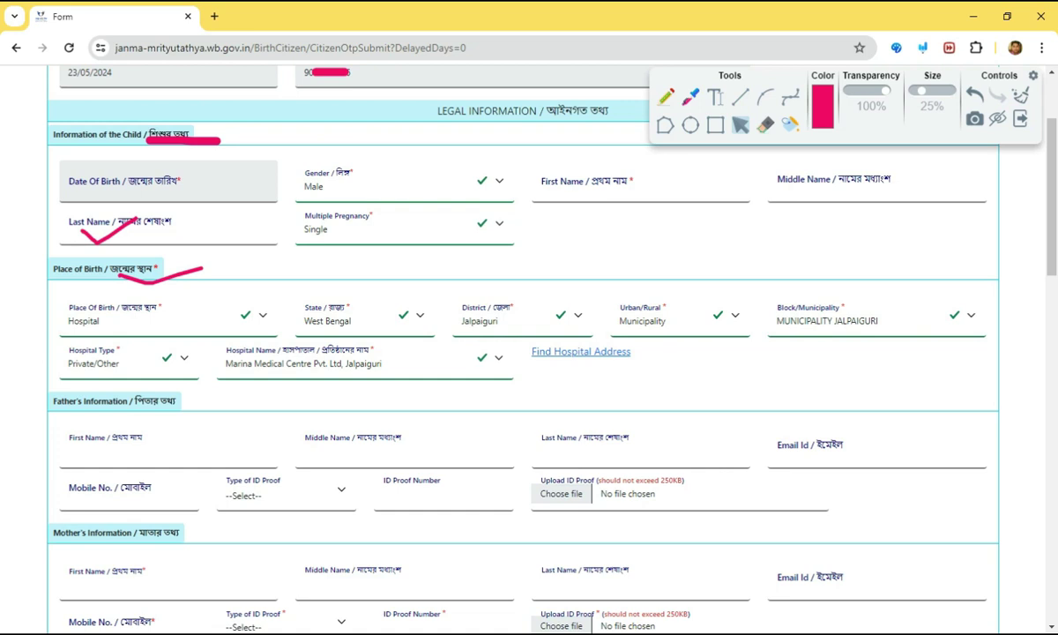
# - Draw freehand check marks on the father's first, middle and last name, email and mobile fields, plus a cross on the middle name
pyautogui.scroll(-2, 529, 352)
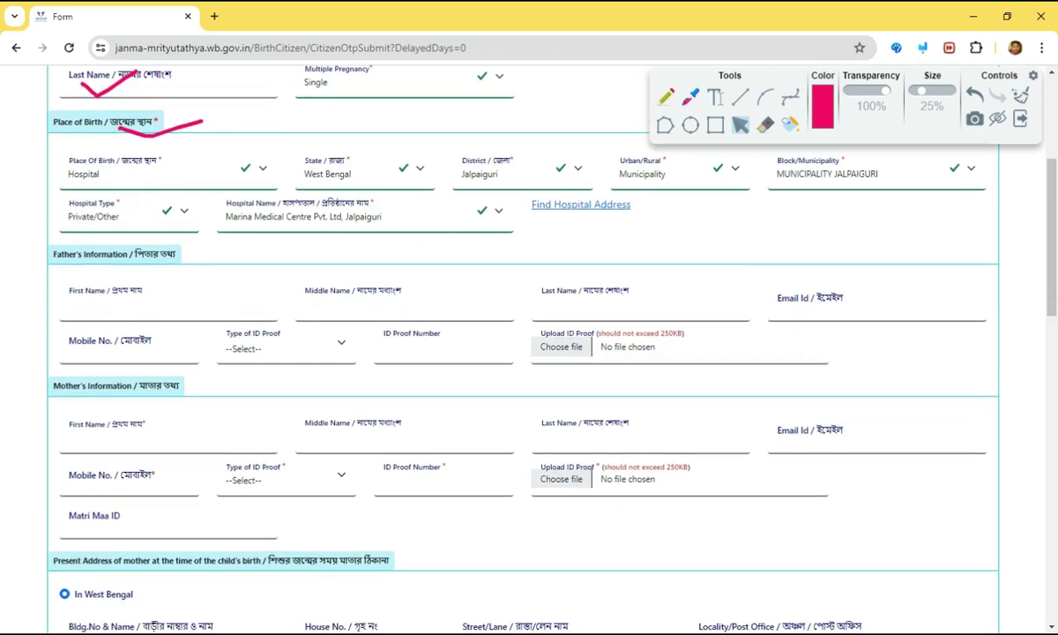
pyautogui.moveTo(131, 254); pyautogui.dragTo(176, 254)
pyautogui.click(665, 97)
pyautogui.moveTo(112, 306)
pyautogui.mouseDown()
pyautogui.moveTo(117, 314)
pyautogui.moveTo(161, 275)
pyautogui.mouseUp()
pyautogui.moveTo(316, 291)
pyautogui.mouseDown()
pyautogui.moveTo(330, 309)
pyautogui.moveTo(365, 272)
pyautogui.mouseUp()
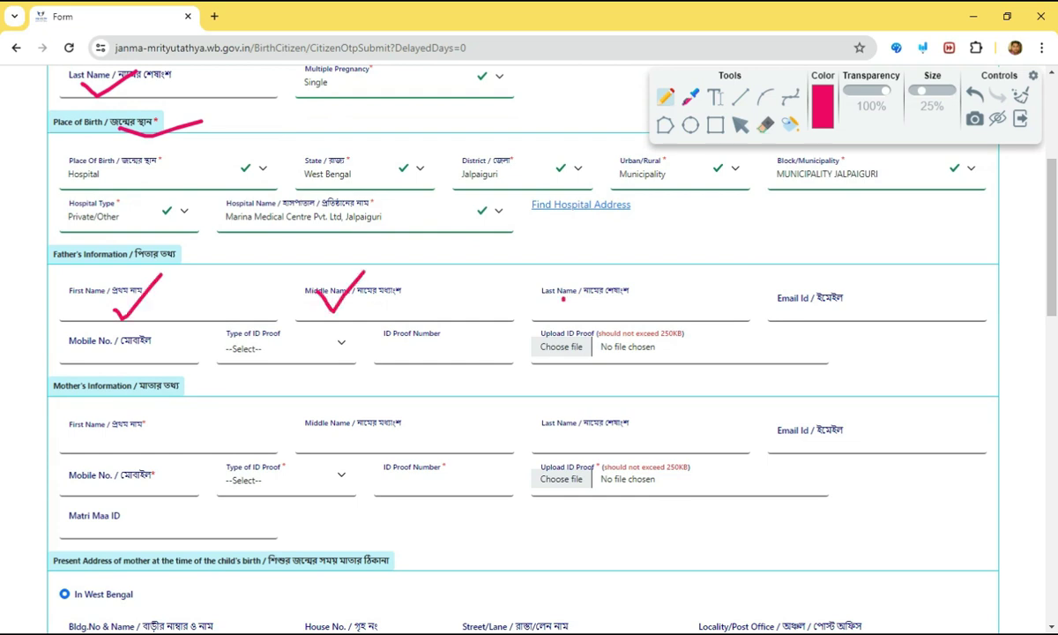
pyautogui.moveTo(562, 299); pyautogui.dragTo(605, 284)
pyautogui.moveTo(379, 290)
pyautogui.mouseDown()
pyautogui.moveTo(401, 312)
pyautogui.moveTo(375, 319)
pyautogui.mouseUp()
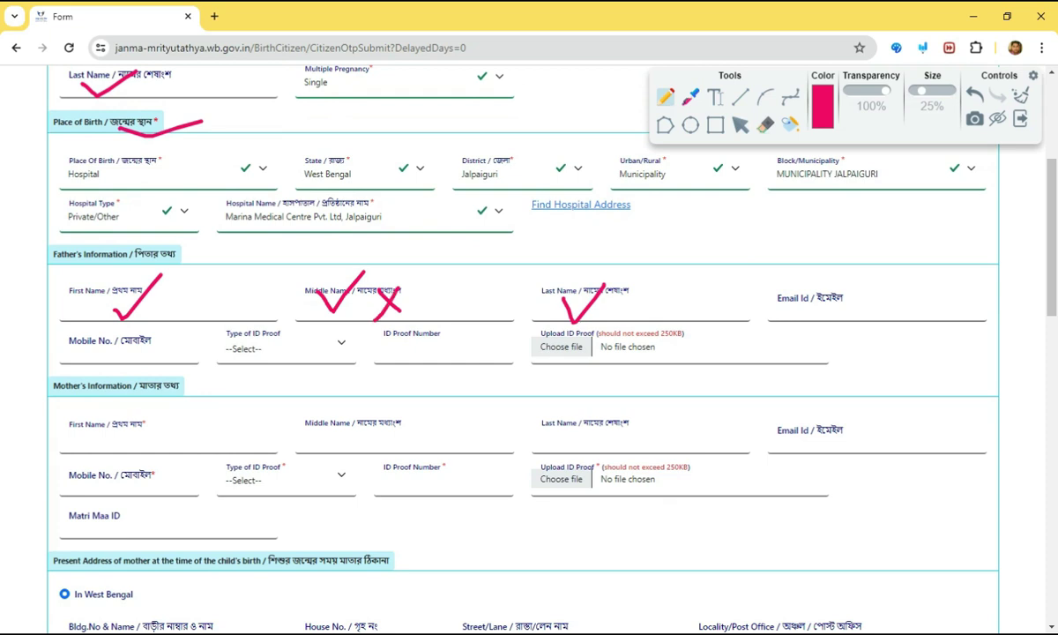
pyautogui.moveTo(793, 297); pyautogui.dragTo(824, 281)
pyautogui.moveTo(34, 346)
pyautogui.mouseDown()
pyautogui.moveTo(53, 359)
pyautogui.moveTo(81, 342)
pyautogui.mouseUp()
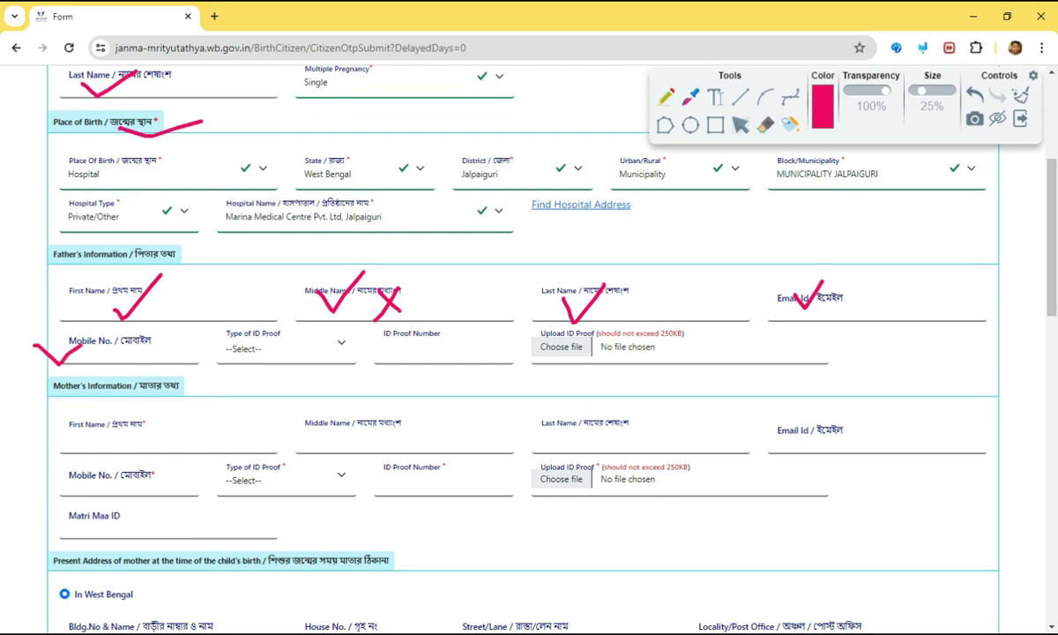
# - Set the father's type of ID proof to Aadhaar and make his ID proof number field active
pyautogui.click(290, 347)
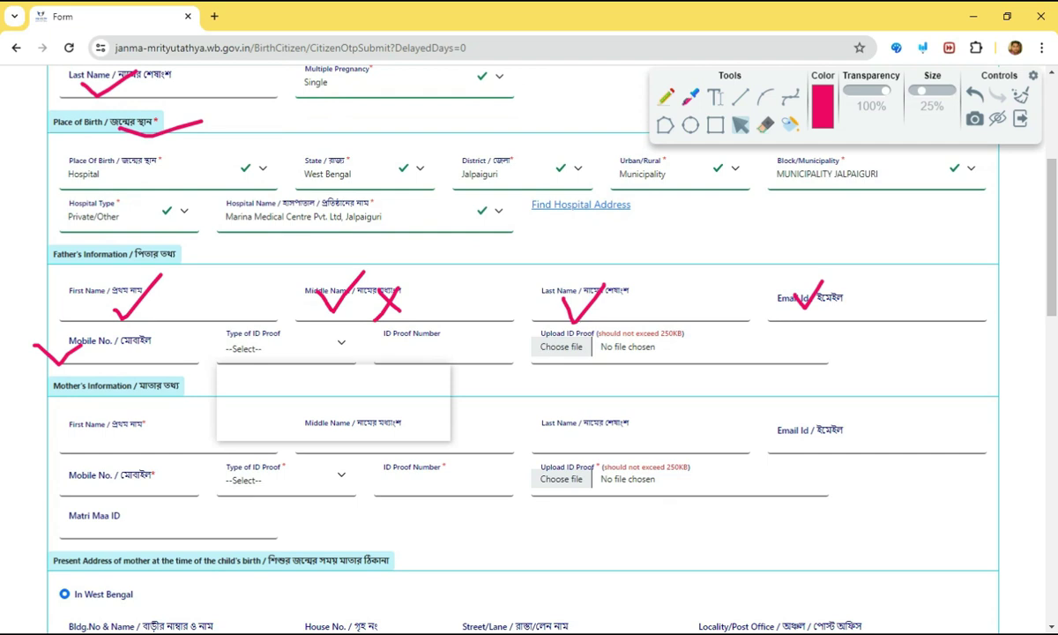
pyautogui.press('Down')
pyautogui.press('Down')
pyautogui.press('Down')
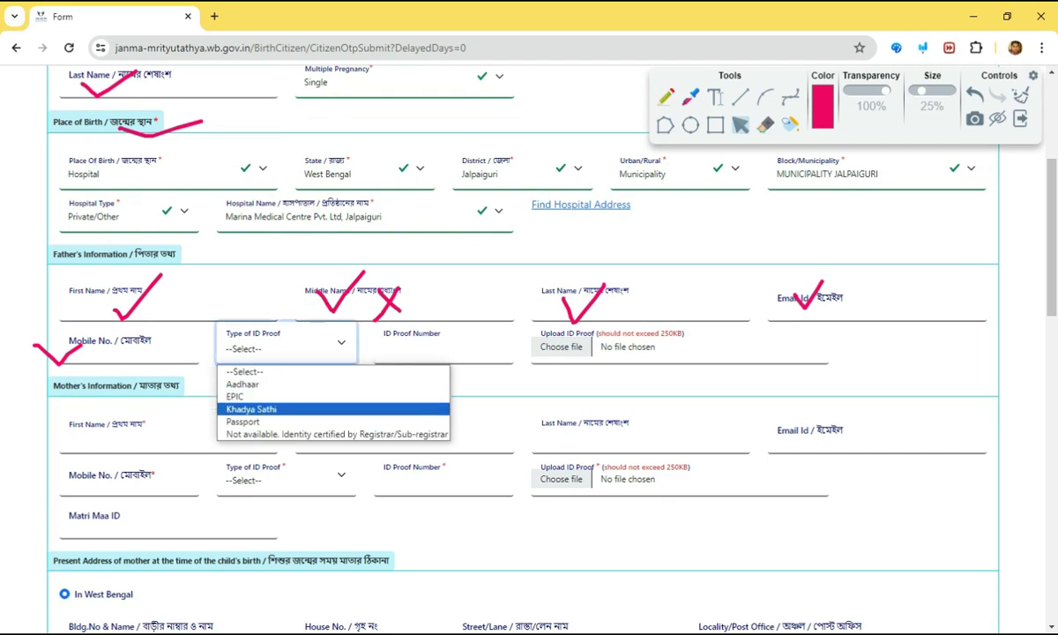
pyautogui.press('Down')
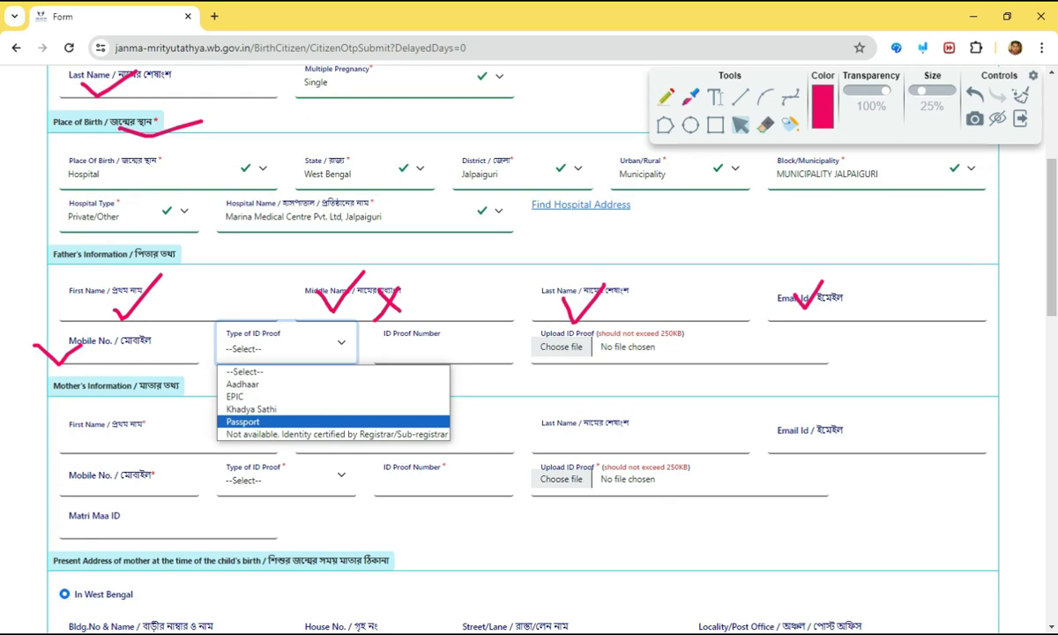
pyautogui.press('Up')
pyautogui.press('Up')
pyautogui.press('Up')
pyautogui.press('Up')
pyautogui.press('Down')
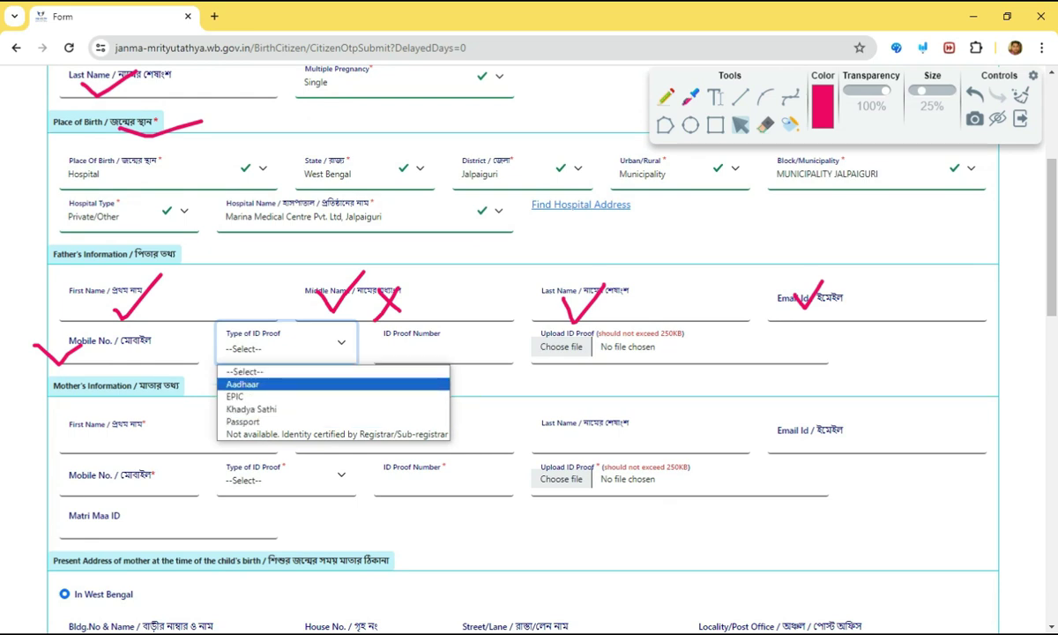
pyautogui.press('Return')
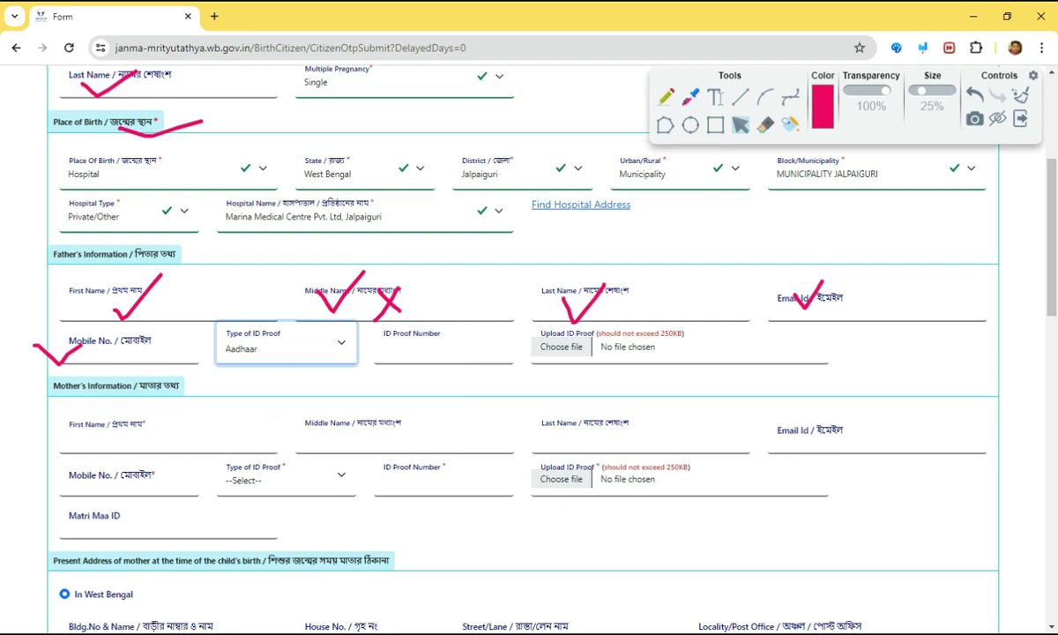
pyautogui.press('Tab')
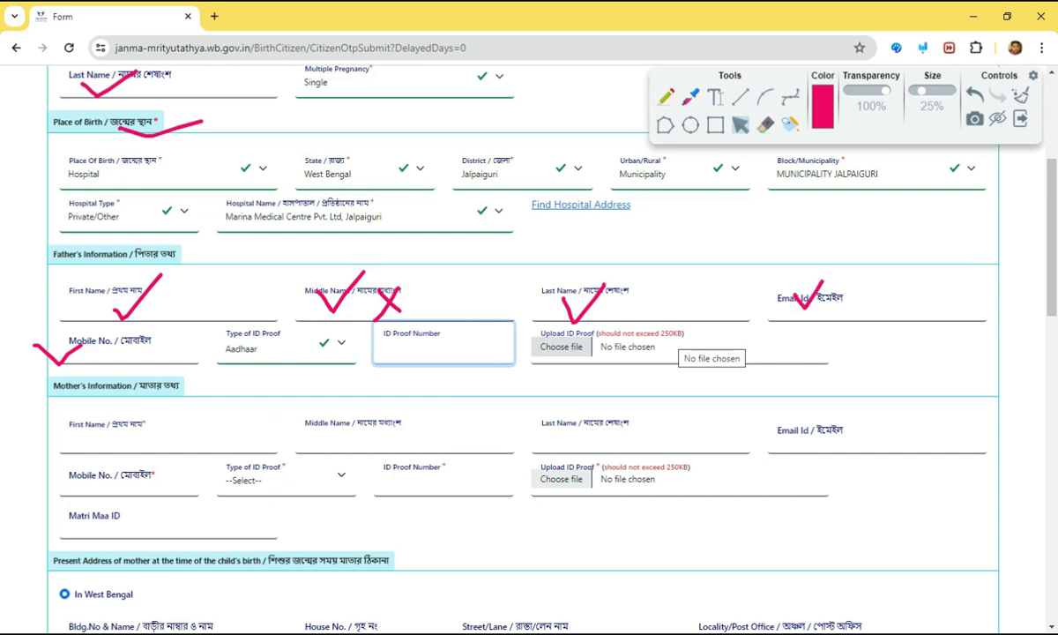
# - Draw a freehand check mark beside the first name field in the Mother's Information section
pyautogui.scroll(-1, 670, 348)
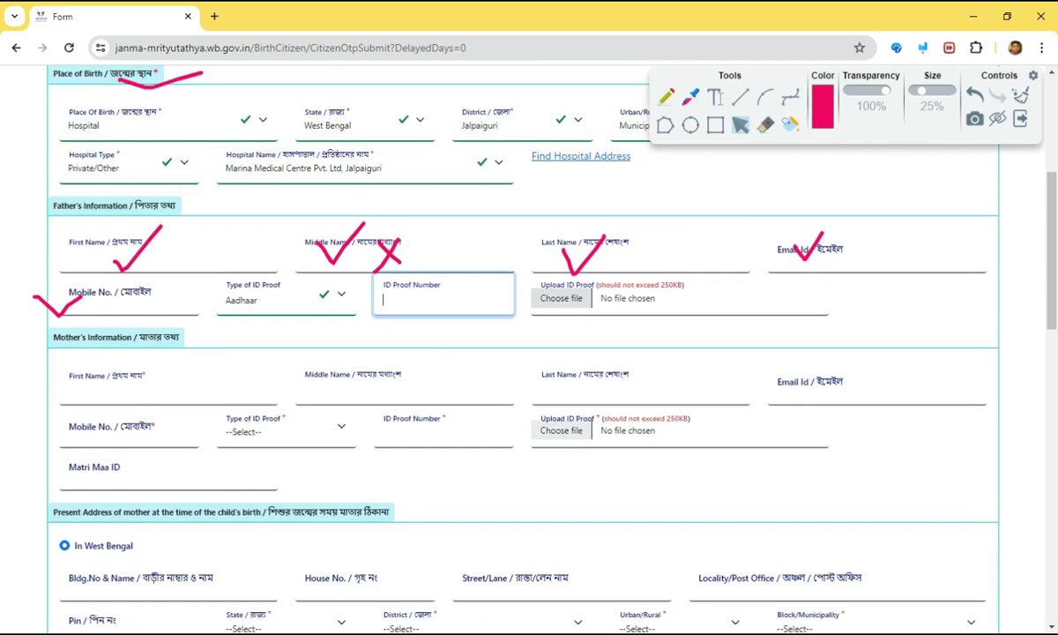
pyautogui.scroll(-1, 669, 348)
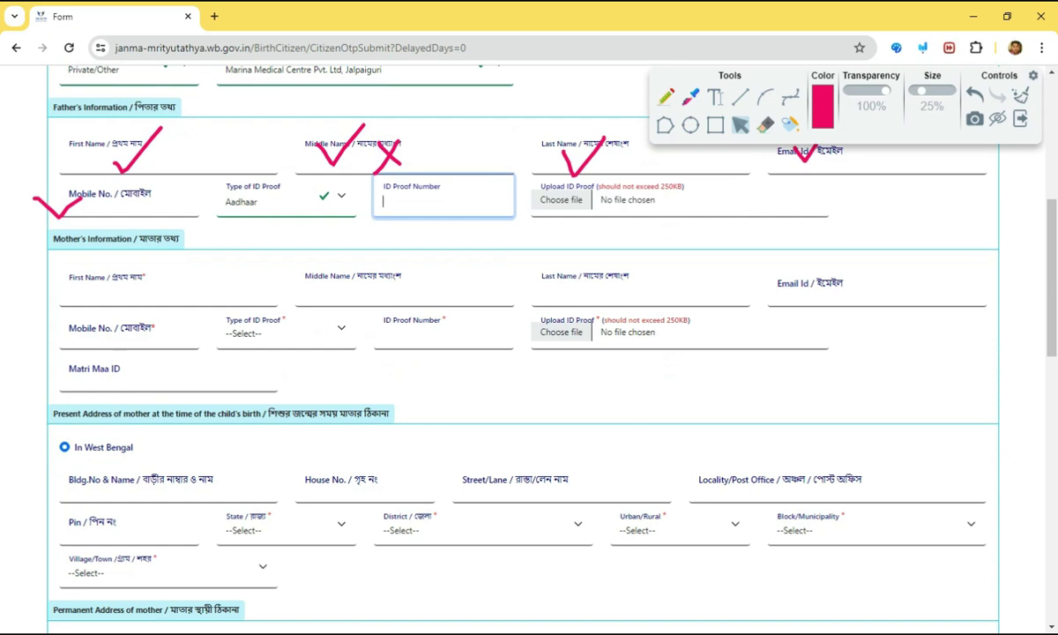
pyautogui.click(665, 97)
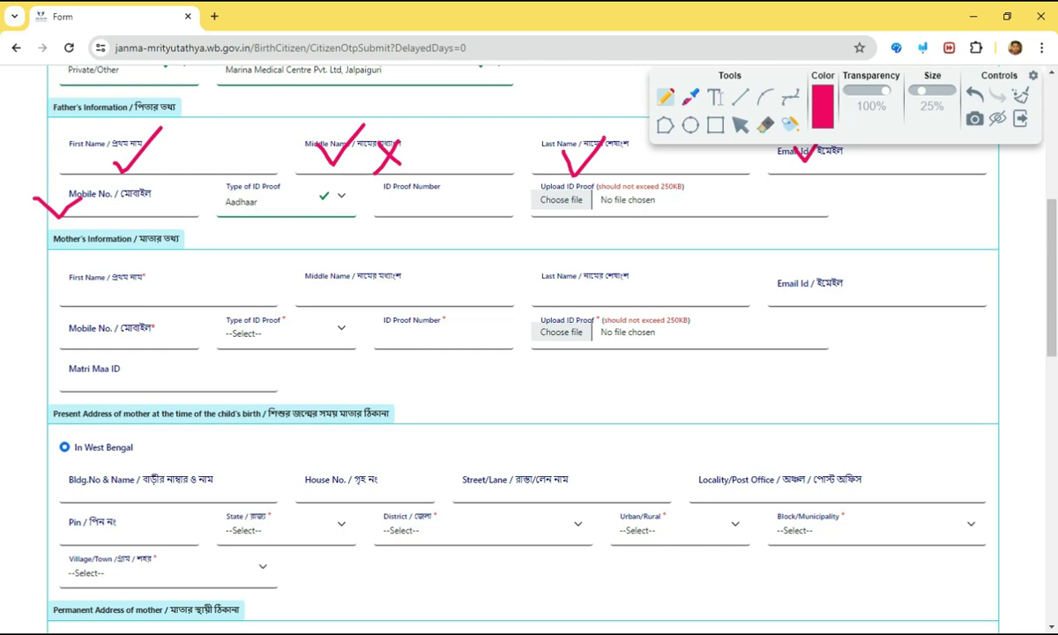
pyautogui.moveTo(28, 292); pyautogui.dragTo(129, 284)
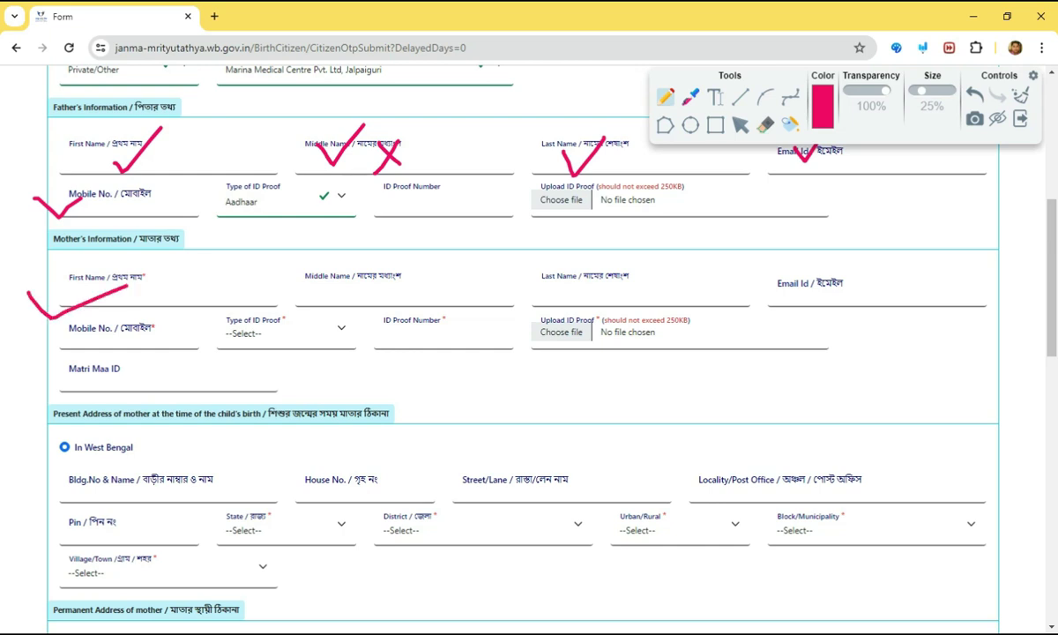
# - Underline the Bengali heading of the mother's present address at the time of the child's birth with a freehand stroke
pyautogui.scroll(-3, 529, 352)
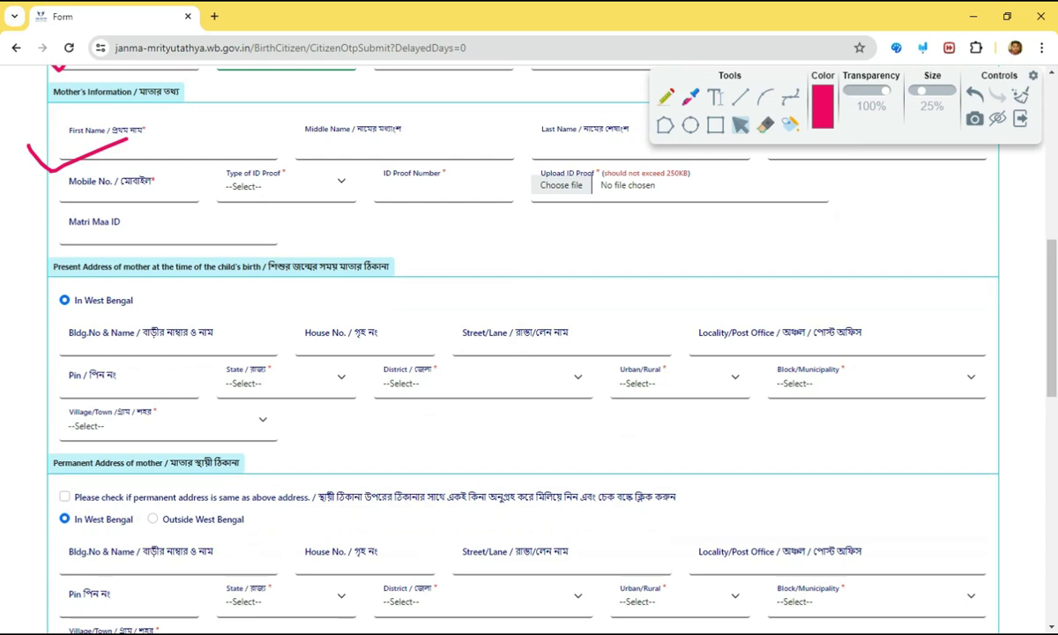
pyautogui.scroll(-1, 269, 202)
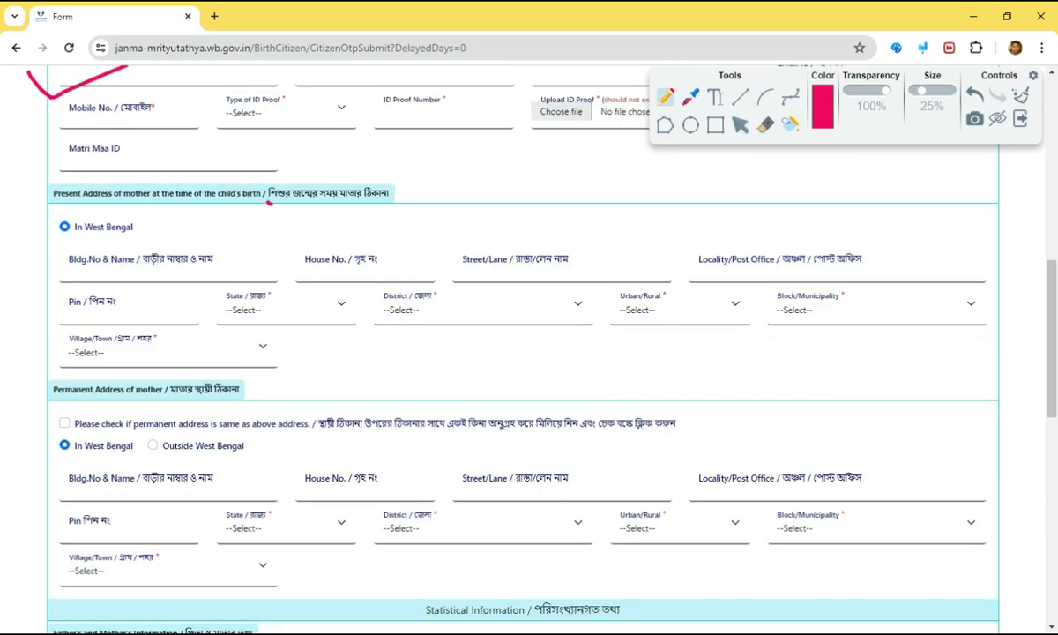
pyautogui.moveTo(269, 202); pyautogui.dragTo(433, 209)
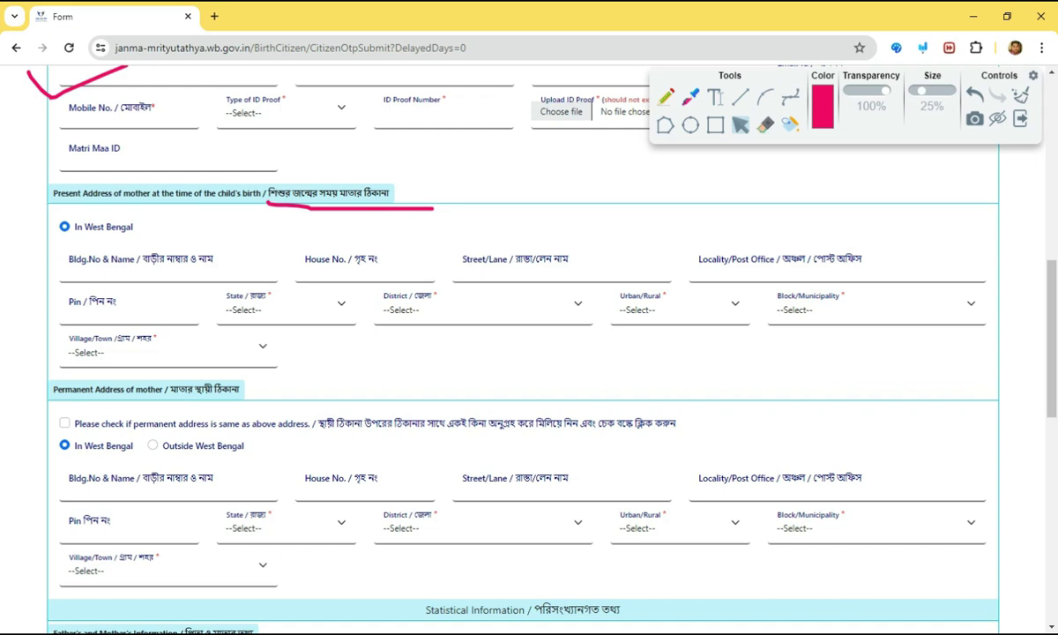
# - In the mother's present address, draw crosses on the building and house number fields and check marks on street, locality and Pin
pyautogui.click(665, 97)
pyautogui.moveTo(158, 251)
pyautogui.mouseDown()
pyautogui.moveTo(182, 280)
pyautogui.moveTo(157, 280)
pyautogui.mouseUp()
pyautogui.moveTo(364, 257); pyautogui.dragTo(351, 279)
pyautogui.moveTo(509, 261); pyautogui.dragTo(557, 250)
pyautogui.moveTo(721, 257); pyautogui.dragTo(752, 263)
pyautogui.moveTo(131, 301); pyautogui.dragTo(150, 291)
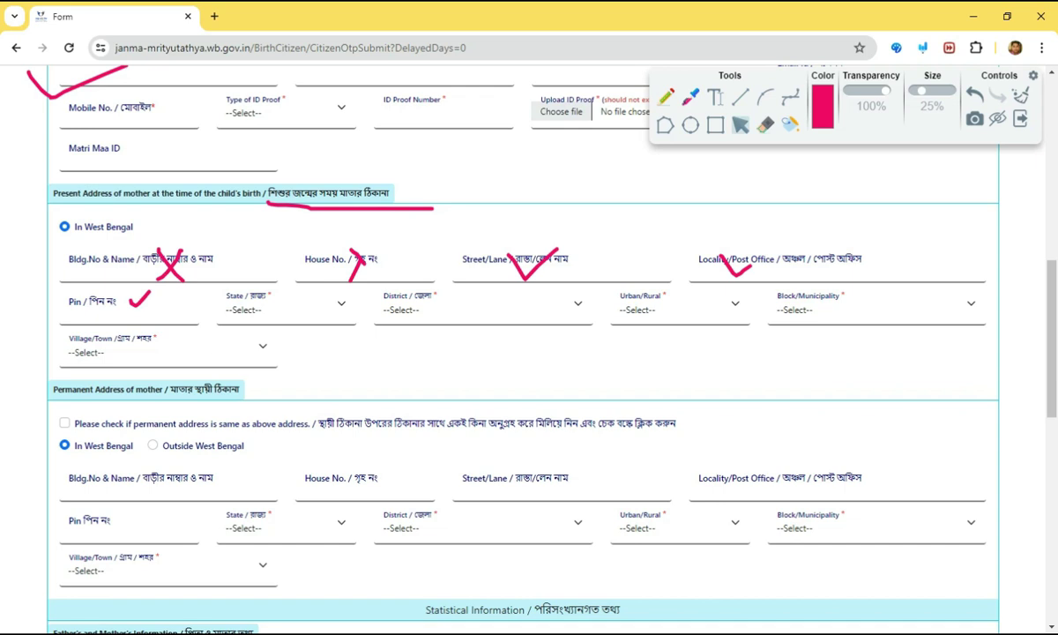
# - Set the state to West Bengal and the district to Jalpaiguri in the mother's present address
pyautogui.click(293, 305)
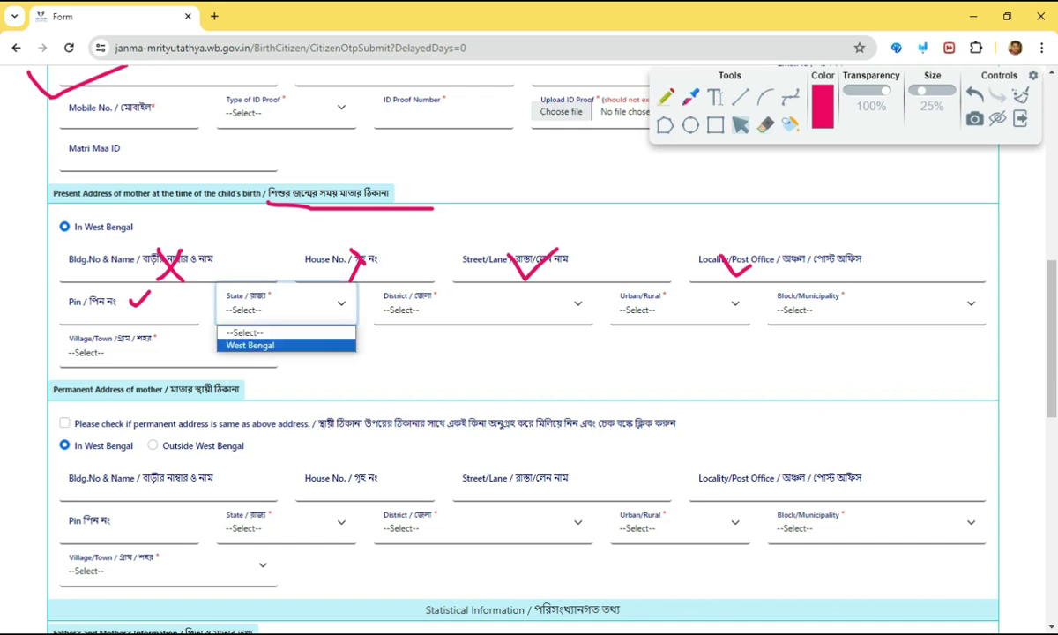
pyautogui.click(256, 345)
pyautogui.click(480, 309)
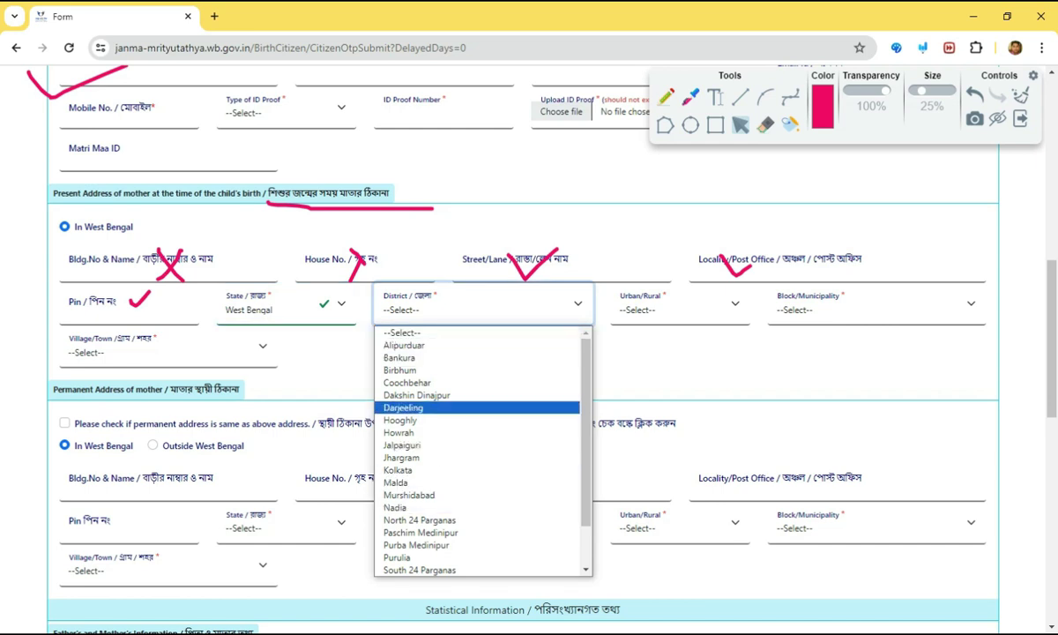
pyautogui.click(401, 445)
# - Set the mother's present address to Municipality, MUNICIPALITY JALPAIGURI and village/town JALPAIGURI
pyautogui.click(678, 308)
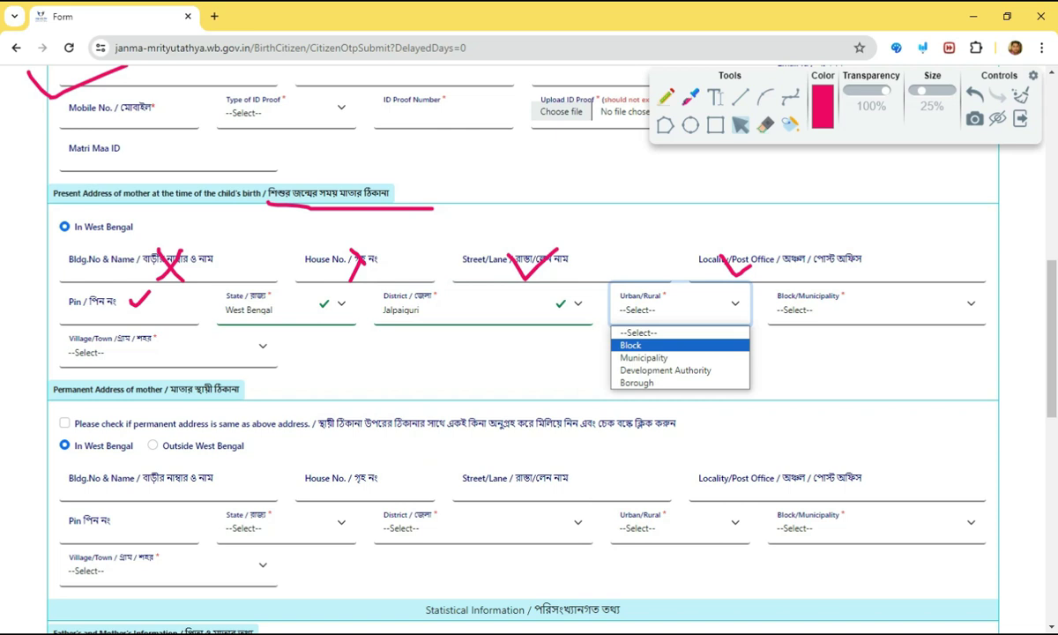
pyautogui.press('Down')
pyautogui.press('Return')
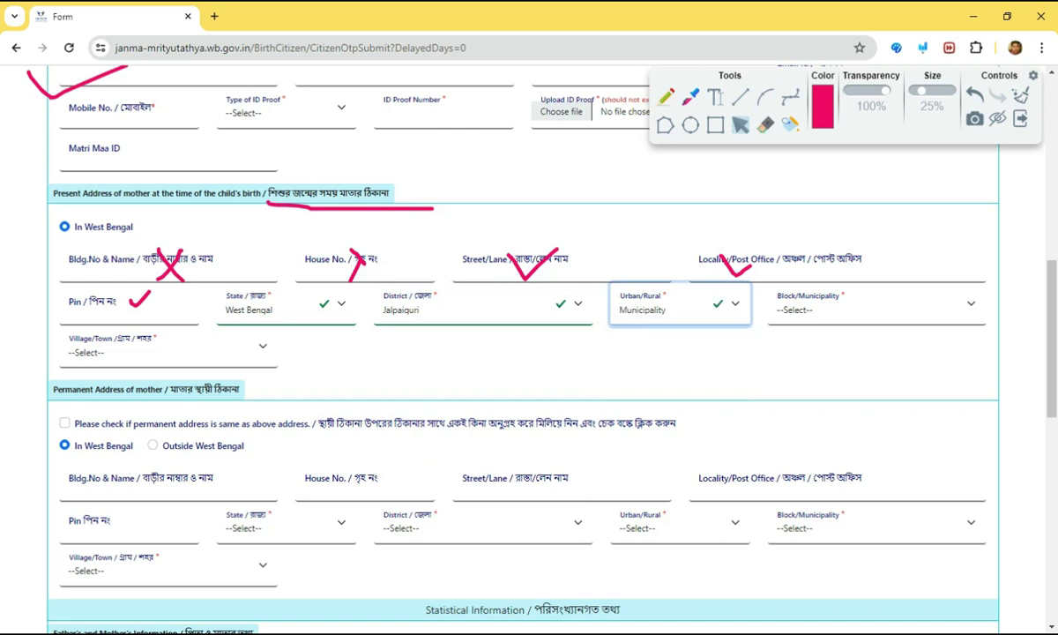
pyautogui.press('Tab')
pyautogui.press('space')
pyautogui.press('Down')
pyautogui.press('Down')
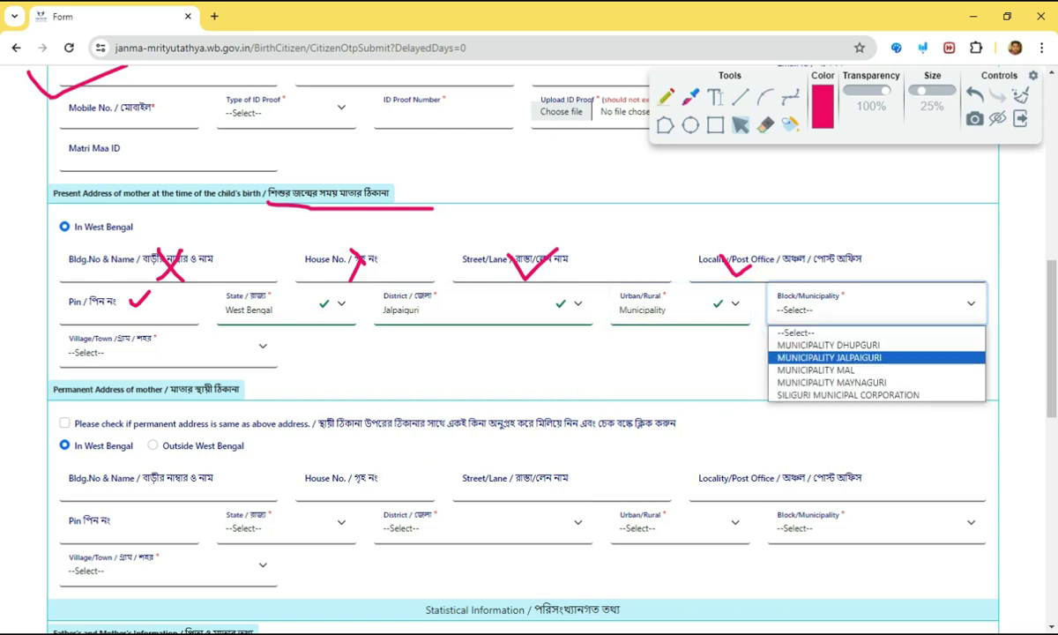
pyautogui.press('Return')
# - Mark the mother's permanent address as the same as her present address
pyautogui.scroll(-2, 528, 352)
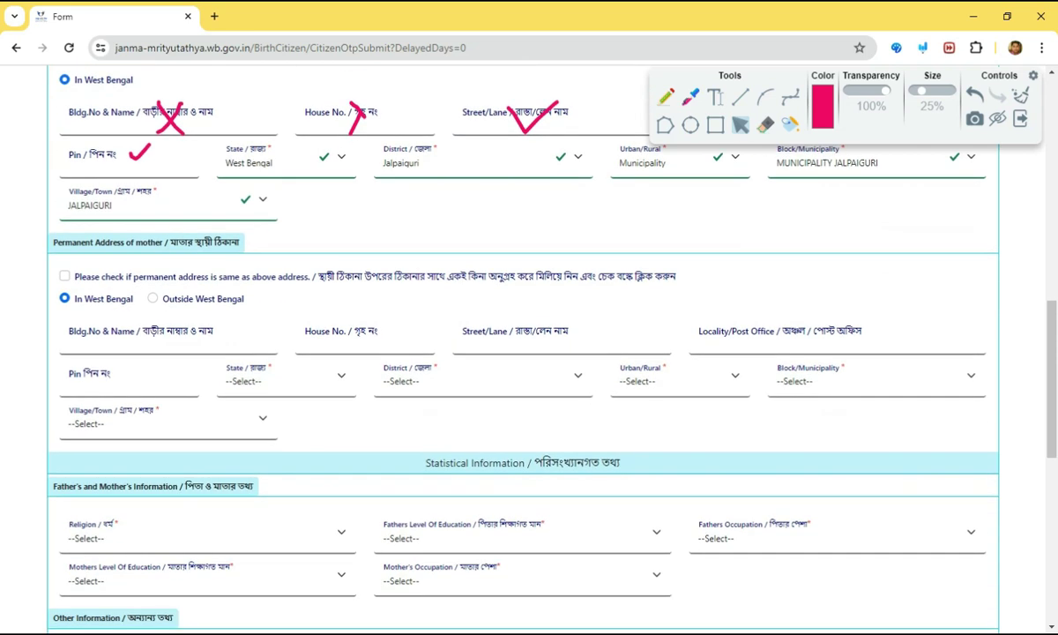
pyautogui.scroll(2, 528, 353)
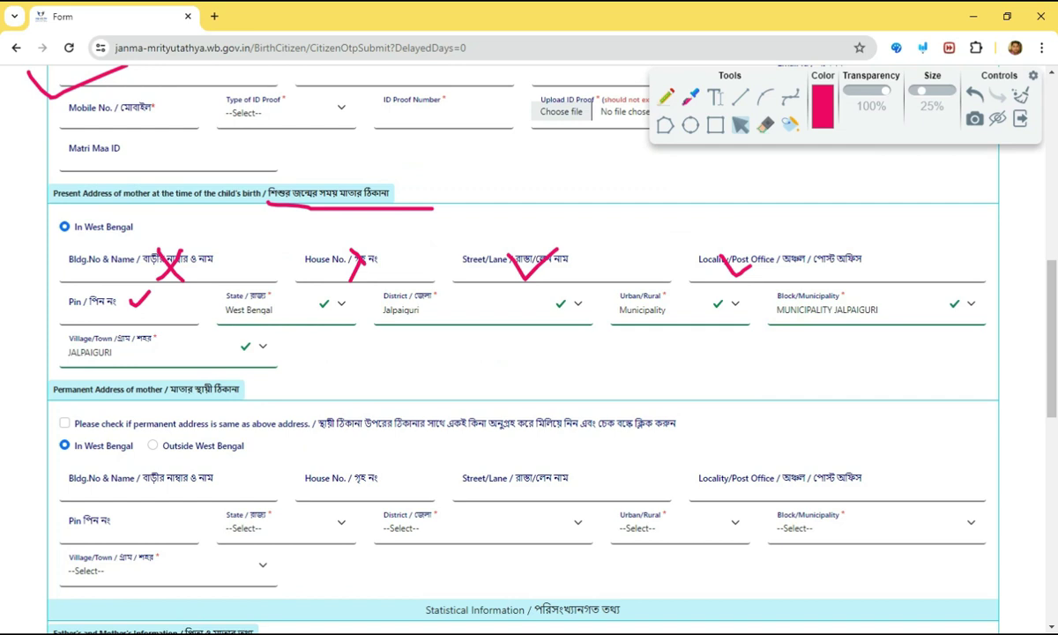
pyautogui.click(64, 423)
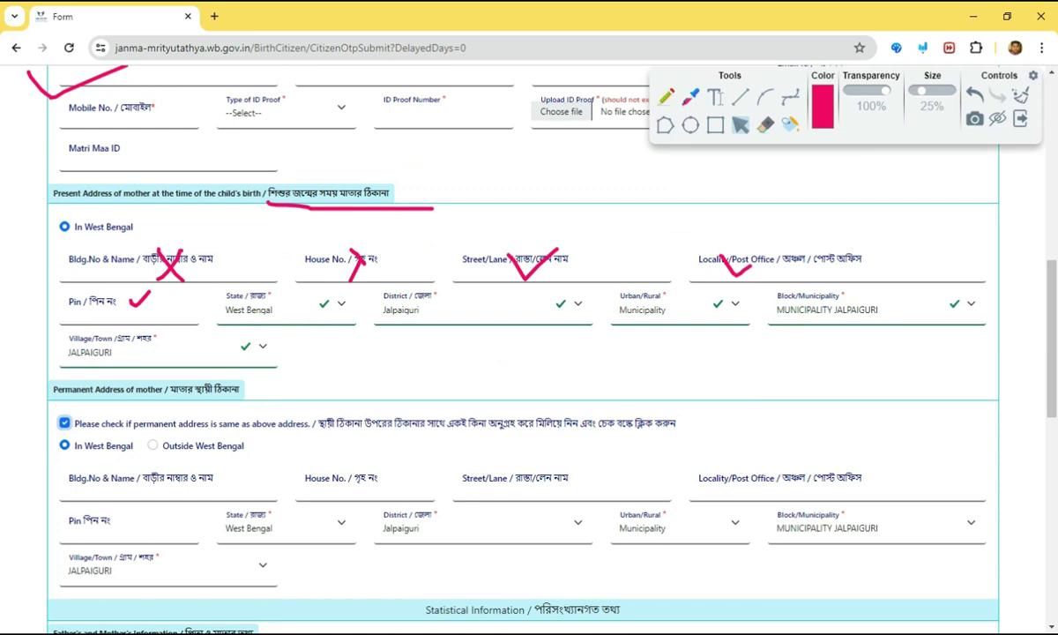
# - Set the parents' religion to Hindu in the Statistical Information section
pyautogui.scroll(-2, 528, 352)
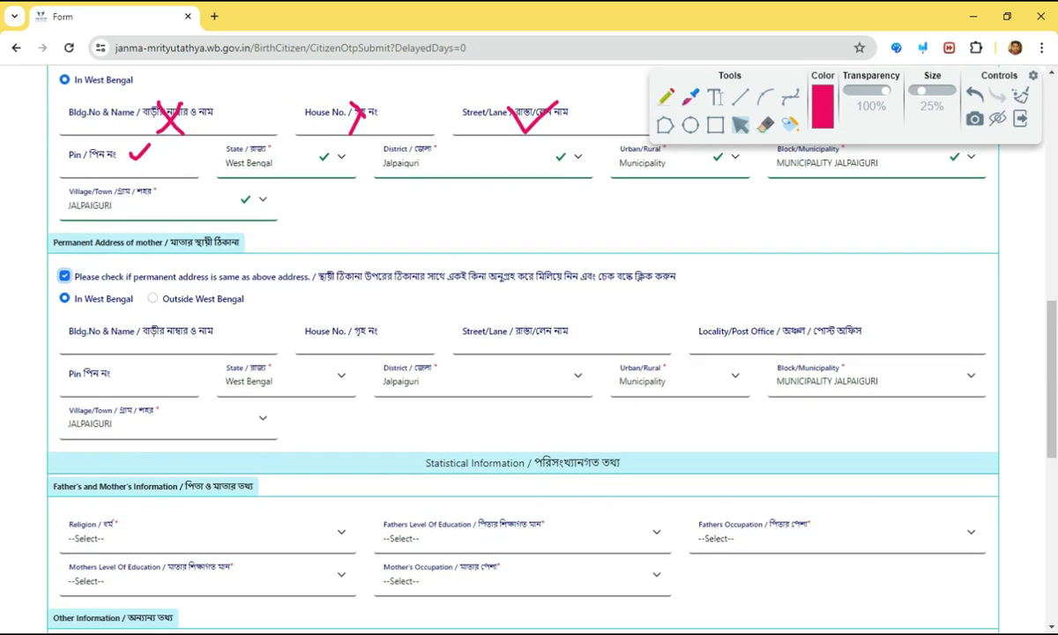
pyautogui.scroll(-1, 523, 352)
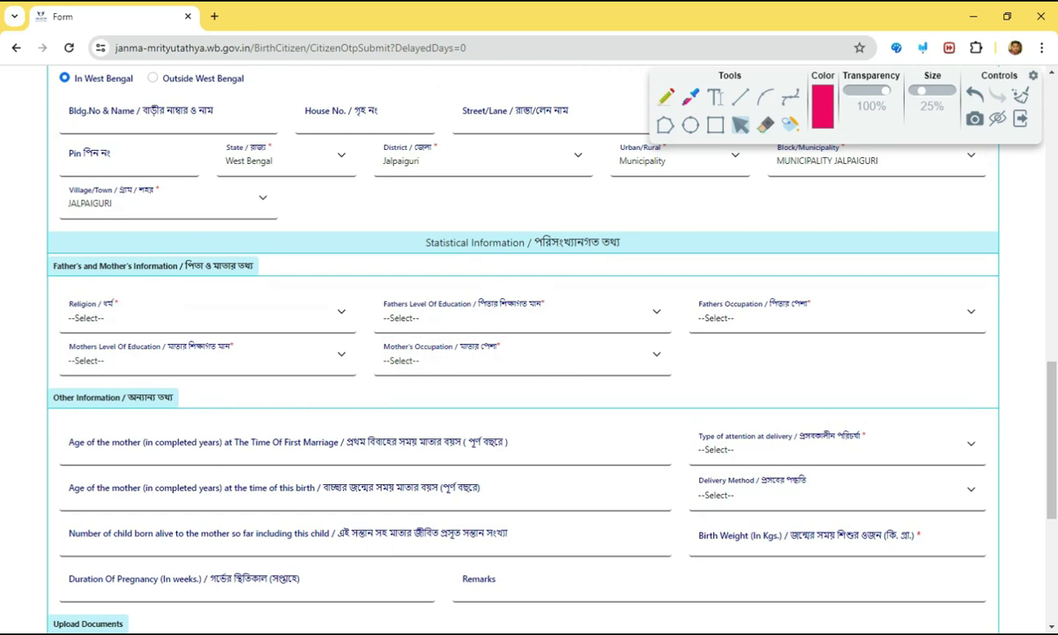
pyautogui.click(208, 314)
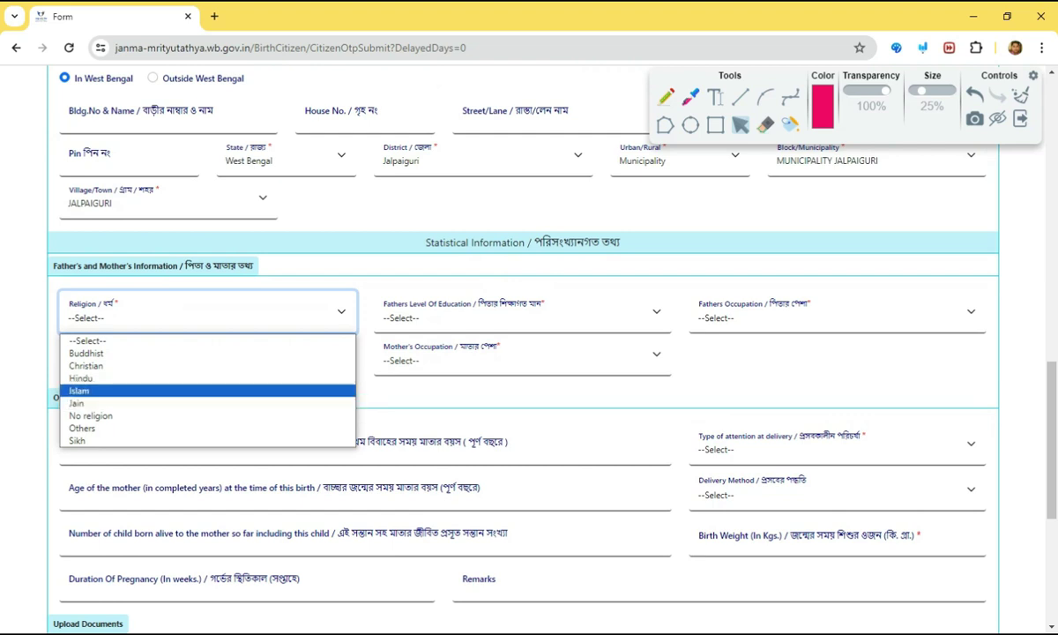
pyautogui.click(80, 377)
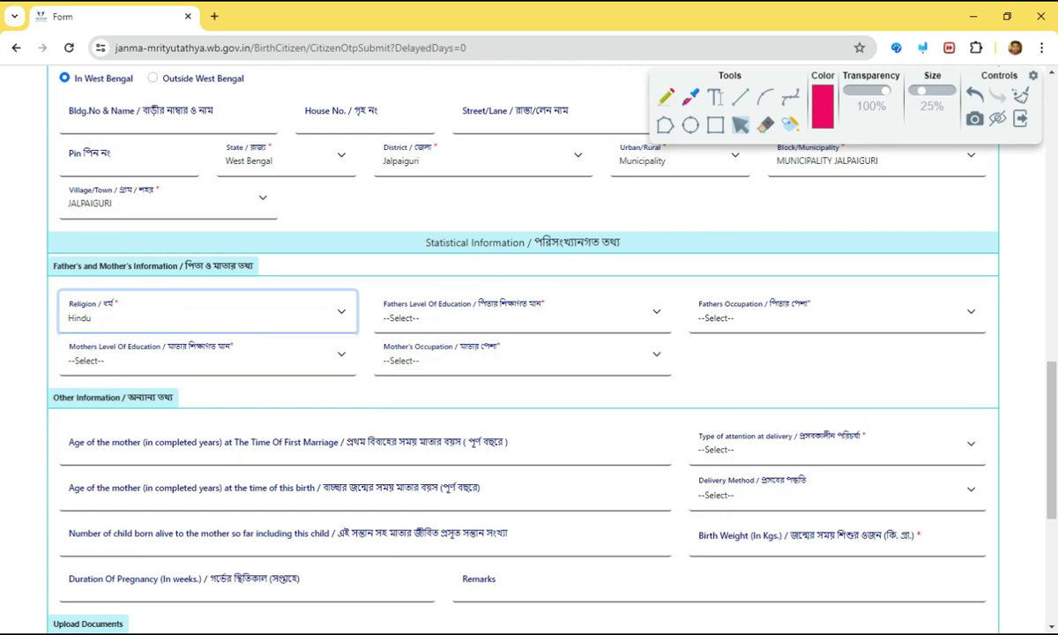
# - Set the father's level of education to Primary and look through the options for the father's occupation
pyautogui.click(521, 315)
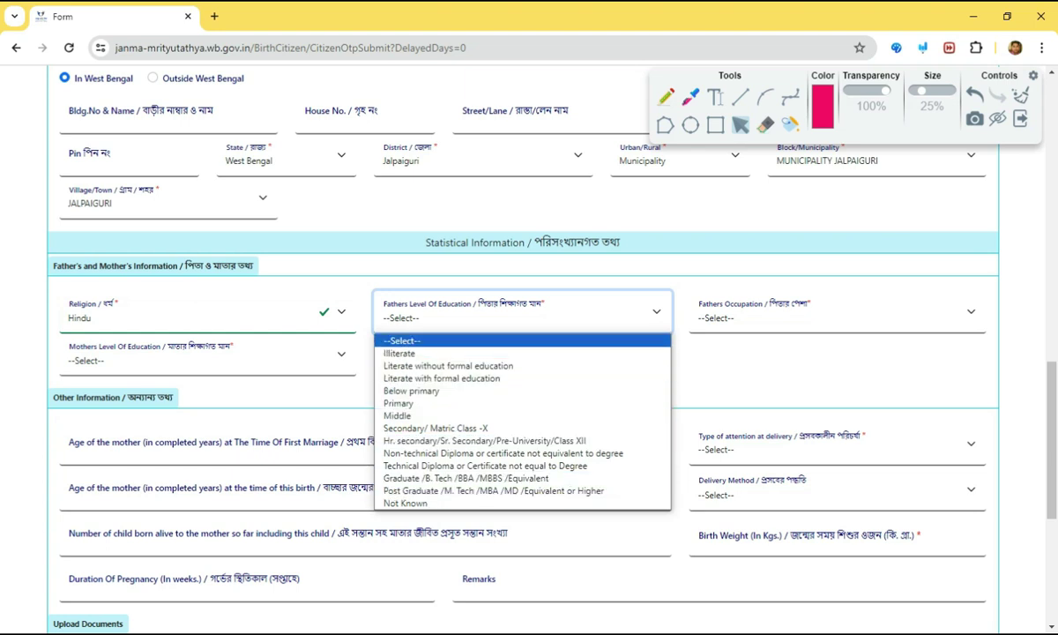
pyautogui.click(398, 403)
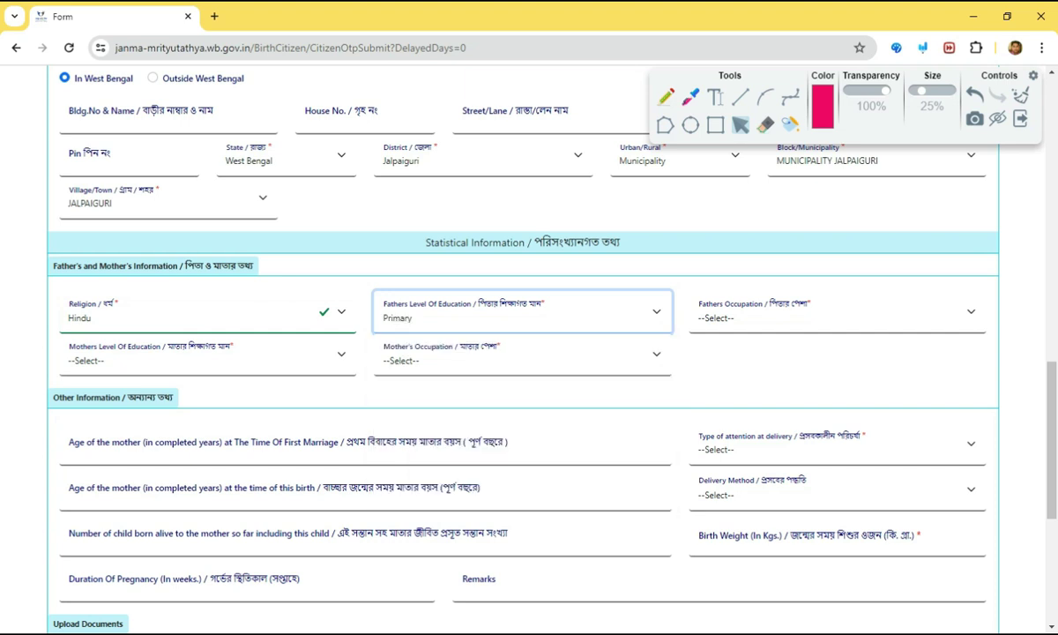
pyautogui.click(836, 316)
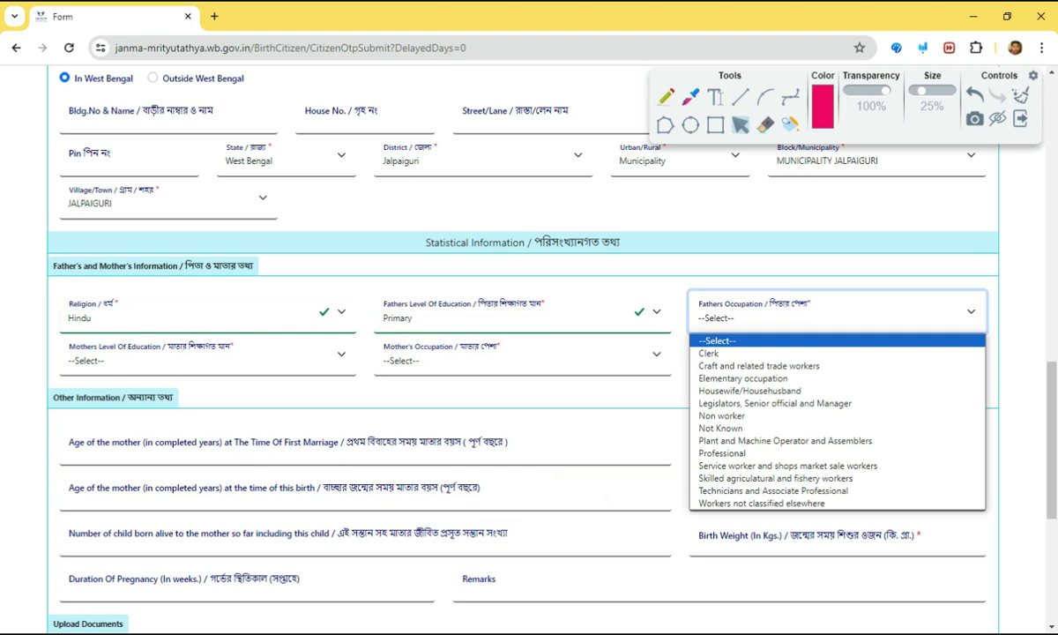
pyautogui.click(758, 339)
# - Set the mother's level of education to Primary in the Statistical Information section
pyautogui.click(208, 358)
pyautogui.press('Down')
pyautogui.press('Down')
pyautogui.press('Down')
pyautogui.press('Down')
pyautogui.press('Down')
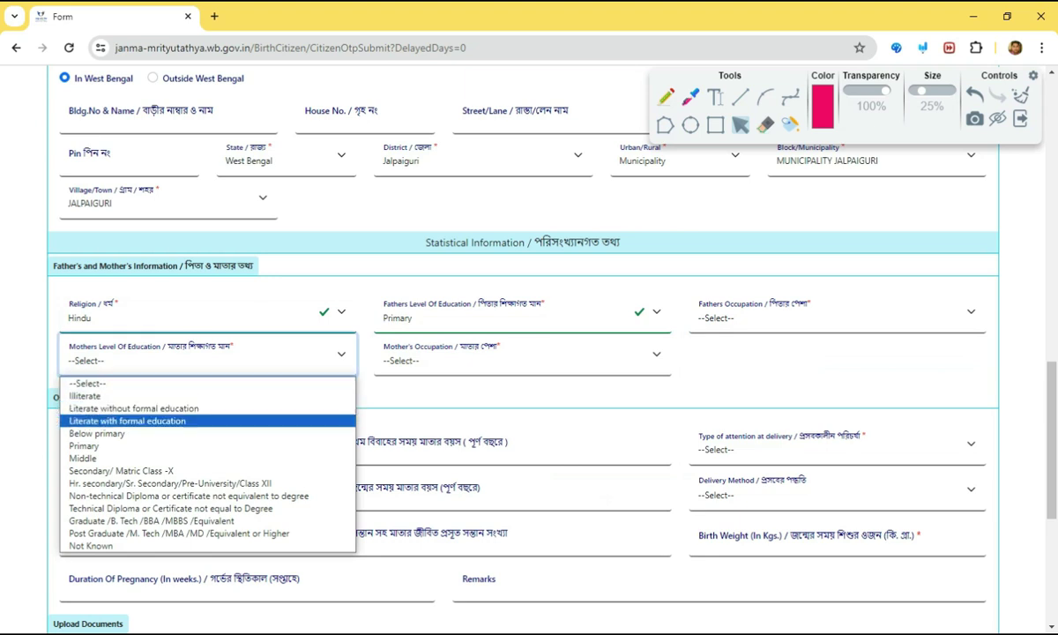
pyautogui.press('Return')
# - Set the mother's occupation to Not Known
pyautogui.click(522, 357)
pyautogui.press('Down')
pyautogui.press('Down')
pyautogui.press('Down')
pyautogui.press('Down')
pyautogui.press('Down')
pyautogui.press('Down')
pyautogui.press('Down')
pyautogui.press('Up')
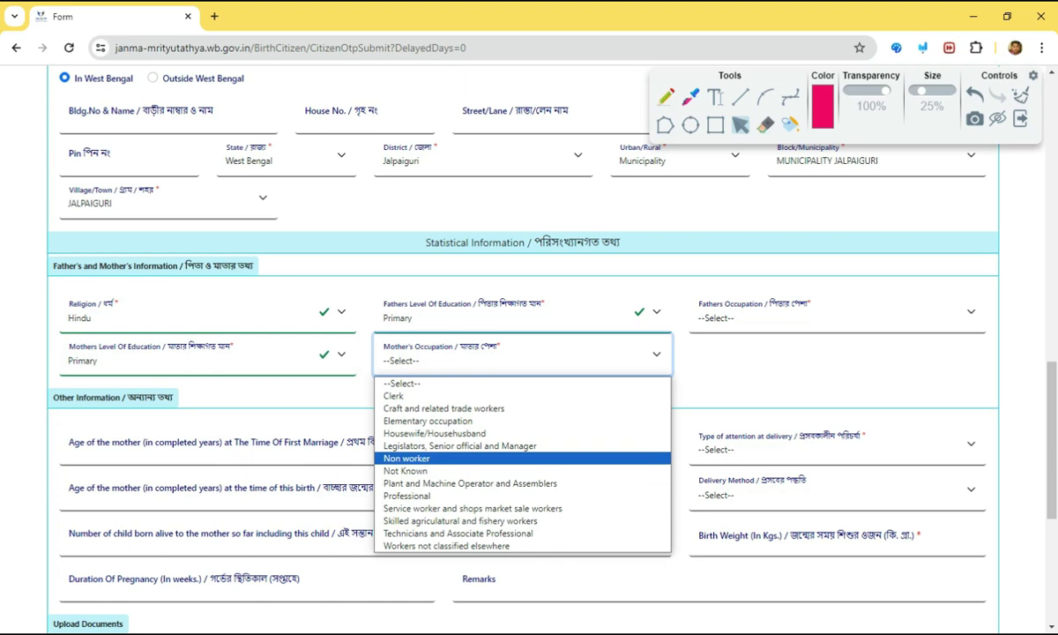
pyautogui.press('Down')
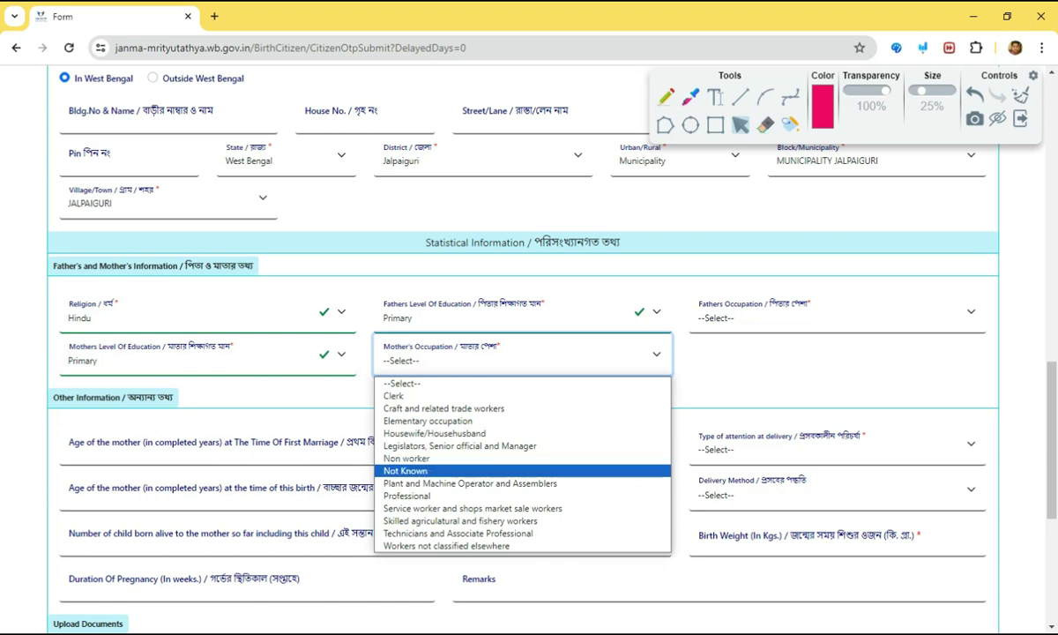
pyautogui.press('Up')
pyautogui.press('Up')
pyautogui.press('Up')
pyautogui.press('Up')
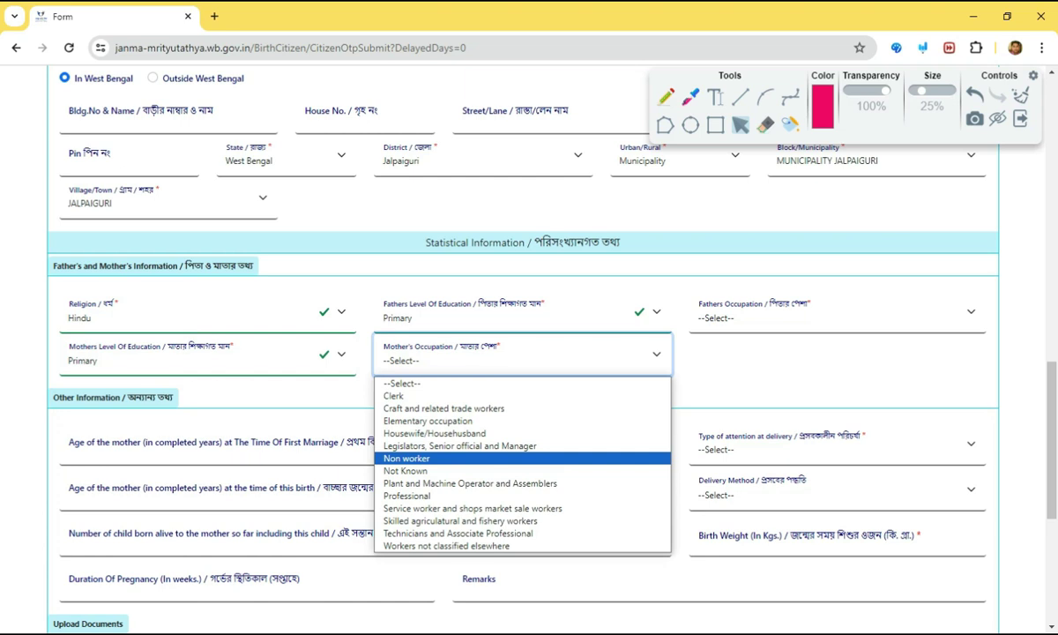
pyautogui.press('Down')
pyautogui.press('Down')
pyautogui.press('Down')
pyautogui.press('Down')
pyautogui.press('Return')
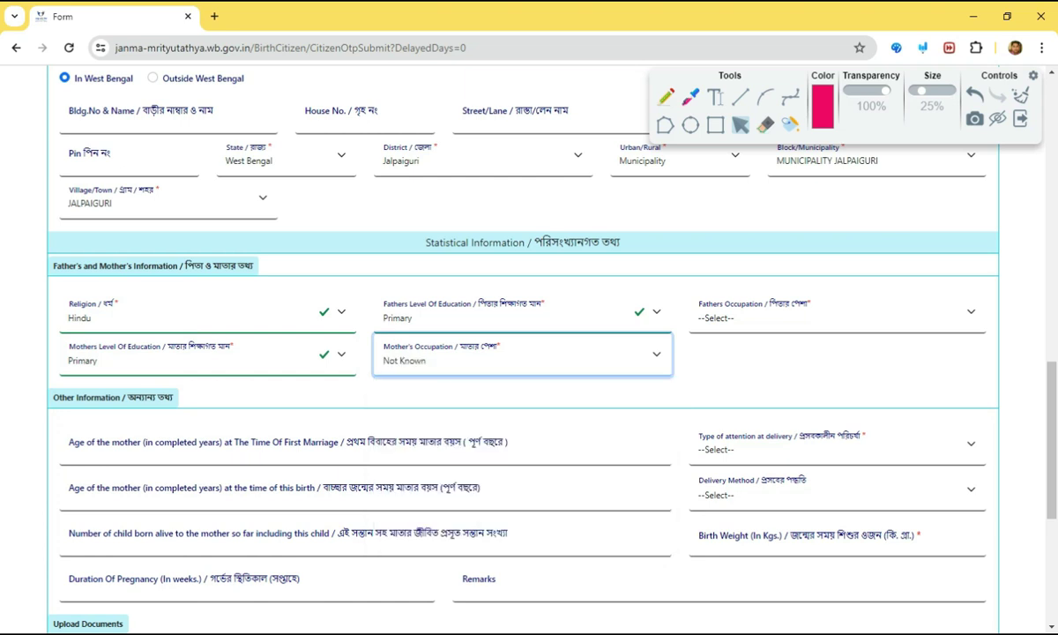
# - Mark the mother's age, number of children born alive and pregnancy duration fields under Other Information with pink pencil ticks and underlines
pyautogui.scroll(-2, 529, 352)
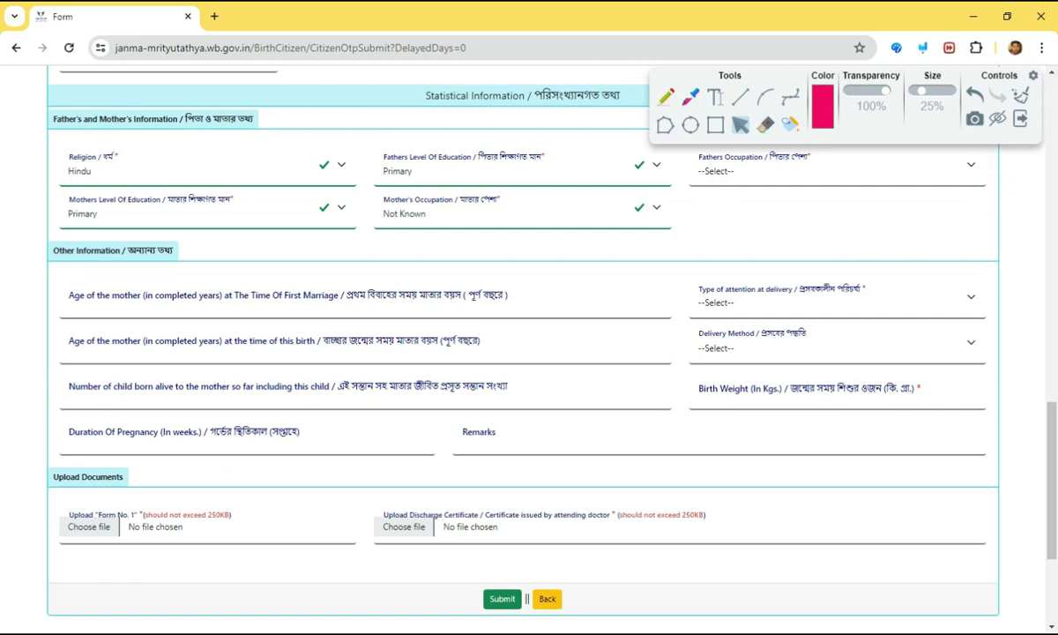
pyautogui.scroll(1, 447, 341)
pyautogui.moveTo(364, 356)
pyautogui.mouseDown()
pyautogui.moveTo(387, 370)
pyautogui.moveTo(406, 344)
pyautogui.mouseUp()
pyautogui.moveTo(207, 381); pyautogui.dragTo(284, 380)
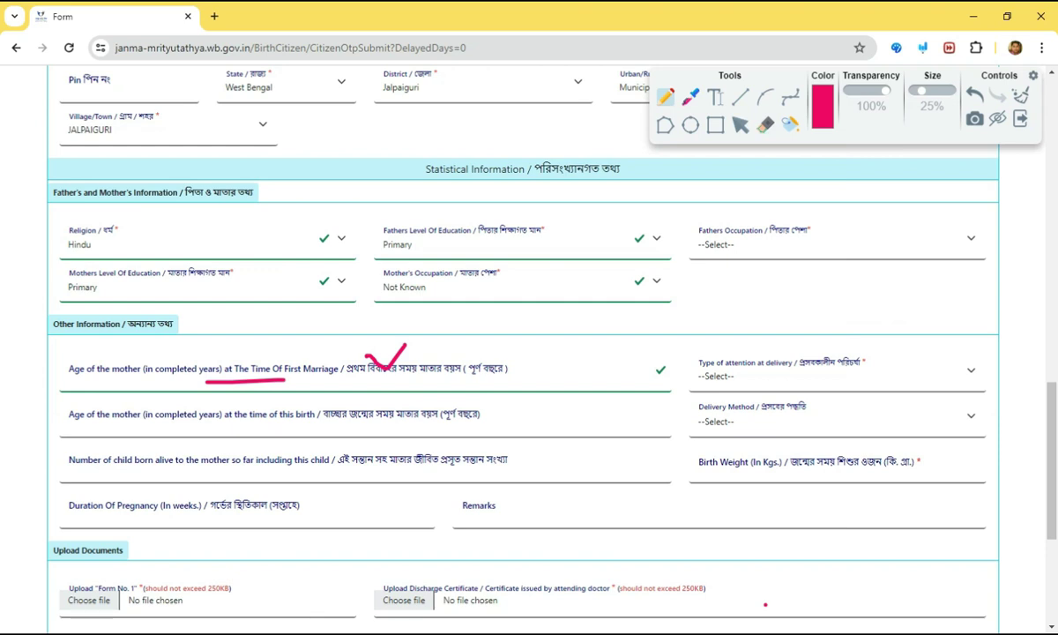
pyautogui.moveTo(348, 406)
pyautogui.mouseDown()
pyautogui.moveTo(360, 417)
pyautogui.moveTo(381, 399)
pyautogui.mouseUp()
pyautogui.moveTo(484, 422); pyautogui.dragTo(511, 416)
pyautogui.moveTo(508, 467); pyautogui.dragTo(509, 479)
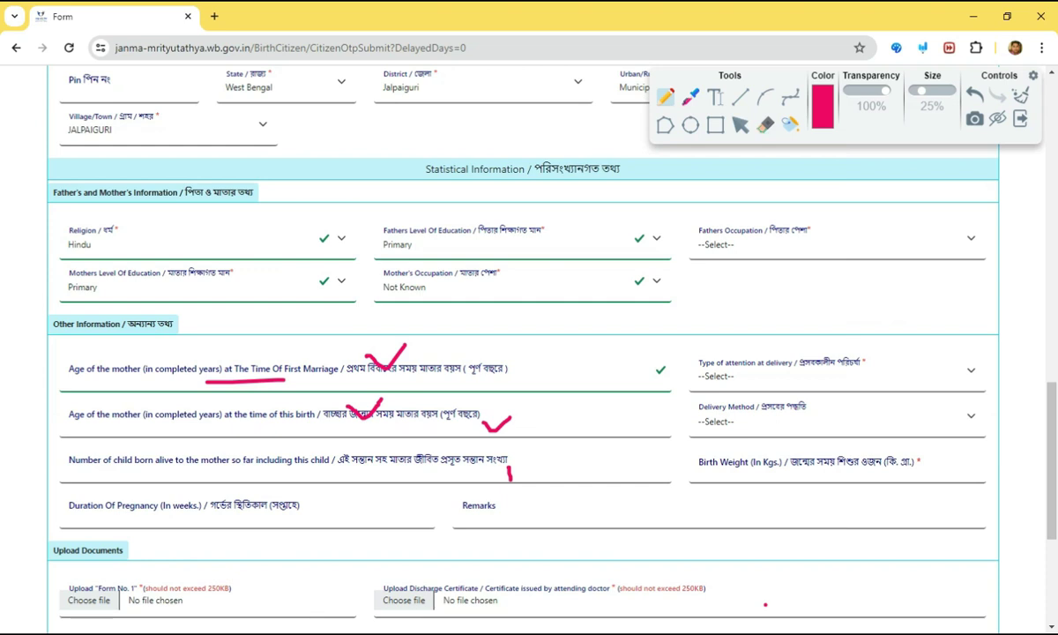
pyautogui.moveTo(408, 471); pyautogui.dragTo(462, 448)
pyautogui.moveTo(214, 511)
pyautogui.mouseDown()
pyautogui.moveTo(316, 523)
pyautogui.moveTo(327, 511)
pyautogui.mouseUp()
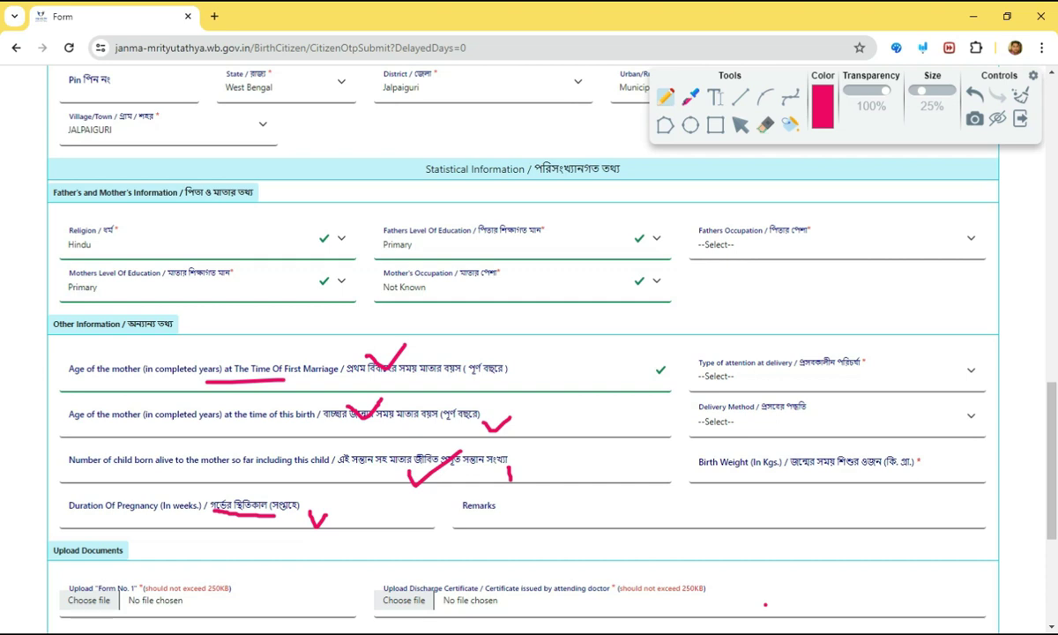
pyautogui.moveTo(131, 517)
pyautogui.mouseDown()
pyautogui.moveTo(141, 530)
pyautogui.moveTo(157, 505)
pyautogui.mouseUp()
pyautogui.moveTo(117, 515); pyautogui.dragTo(132, 519)
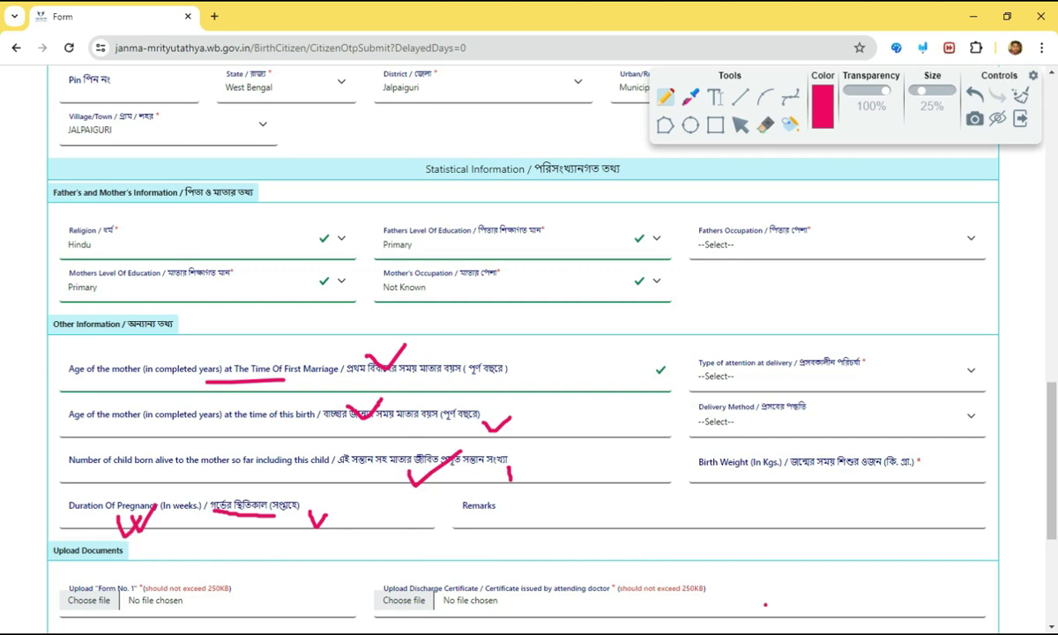
# - Stop drawing and set the type of attention at delivery to Institutional - Private or Non-Government
pyautogui.click(741, 125)
pyautogui.click(837, 375)
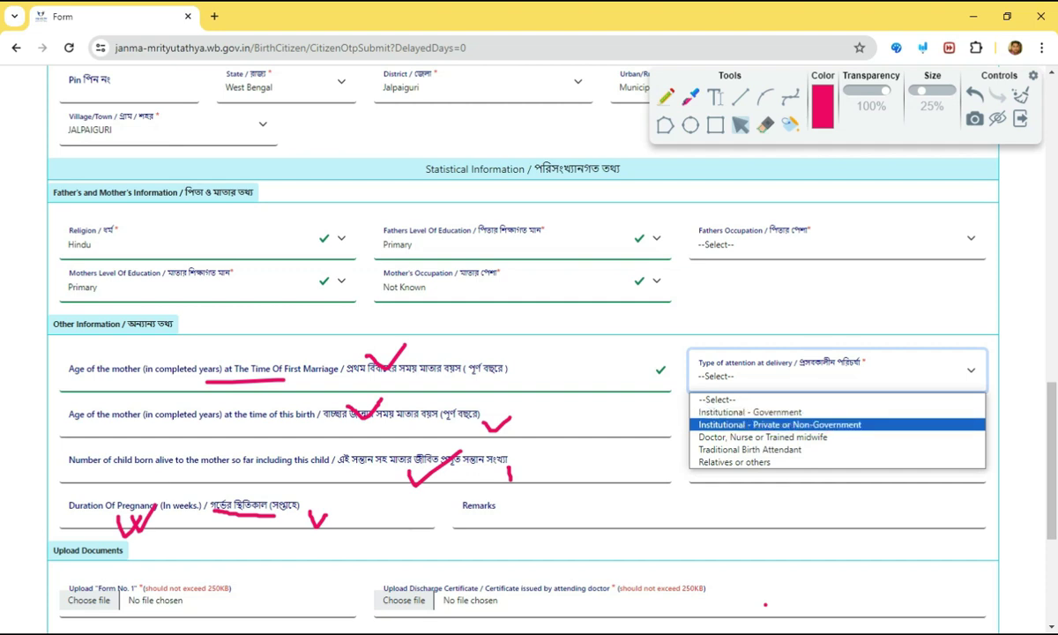
pyautogui.press('Return')
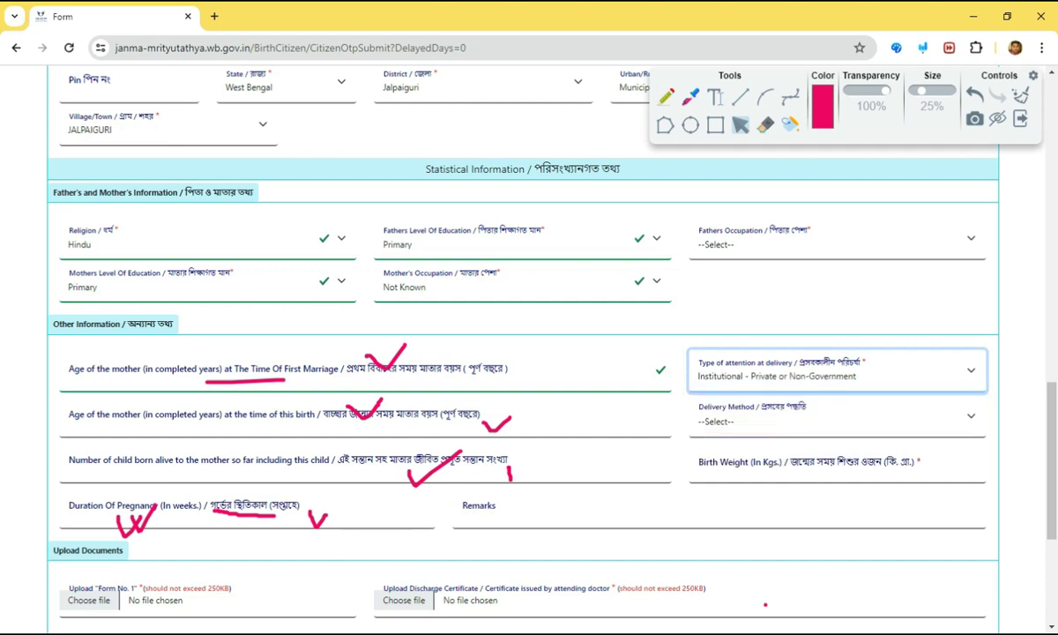
# - Set the delivery method to Caesarean and enter a birth weight of 2.7 kg
pyautogui.press('Tab')
pyautogui.press('space')
pyautogui.press('Down')
pyautogui.press('Down')
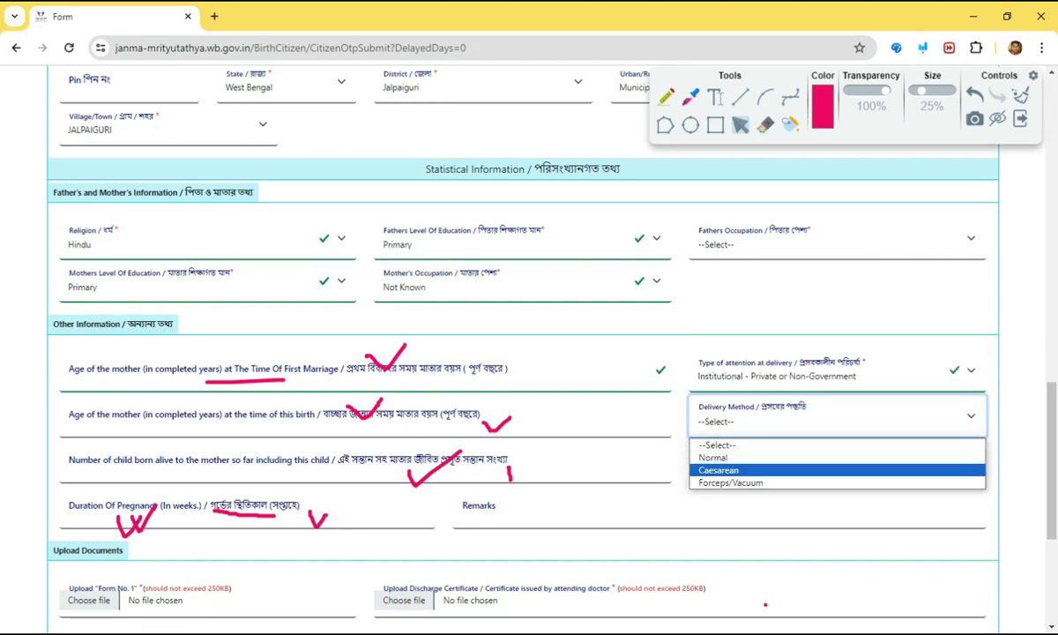
pyautogui.press('Up')
pyautogui.press('Up')
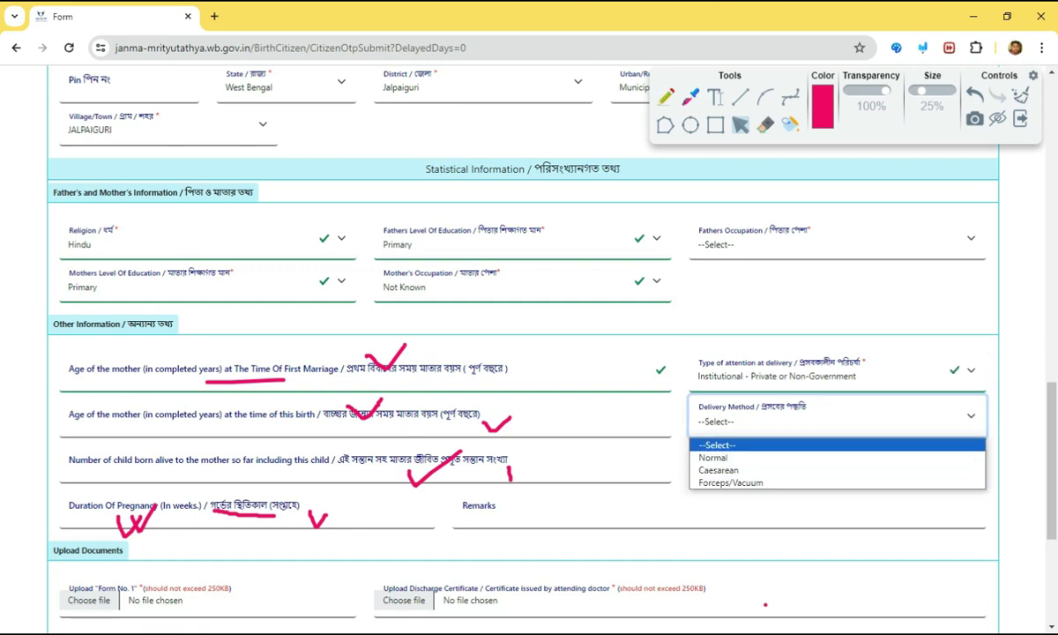
pyautogui.press('Down')
pyautogui.press('Down')
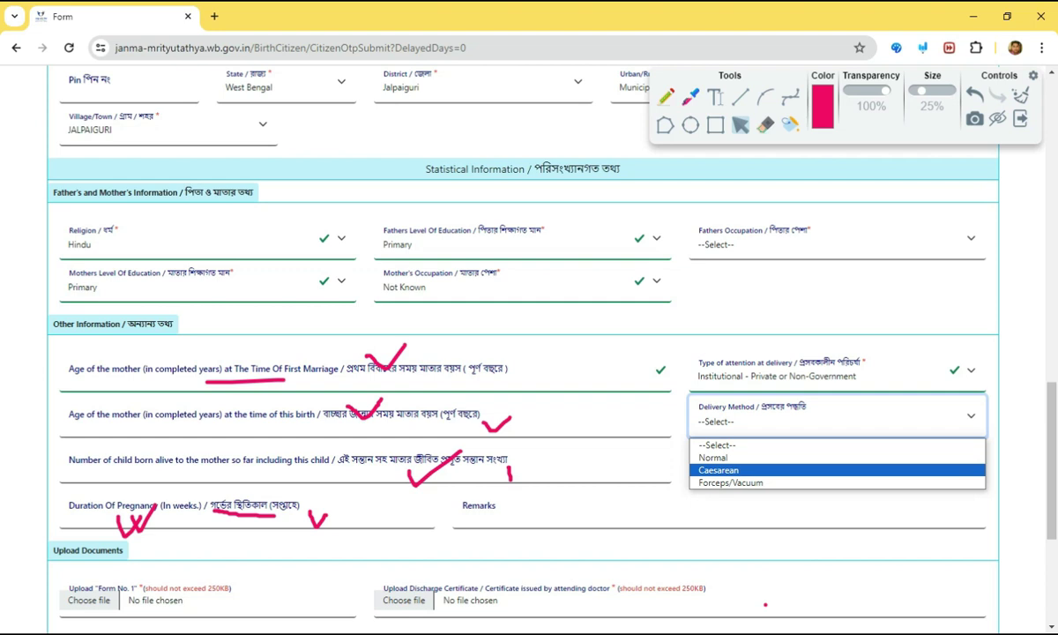
pyautogui.press('Up')
pyautogui.press('Down')
pyautogui.press('Tab')
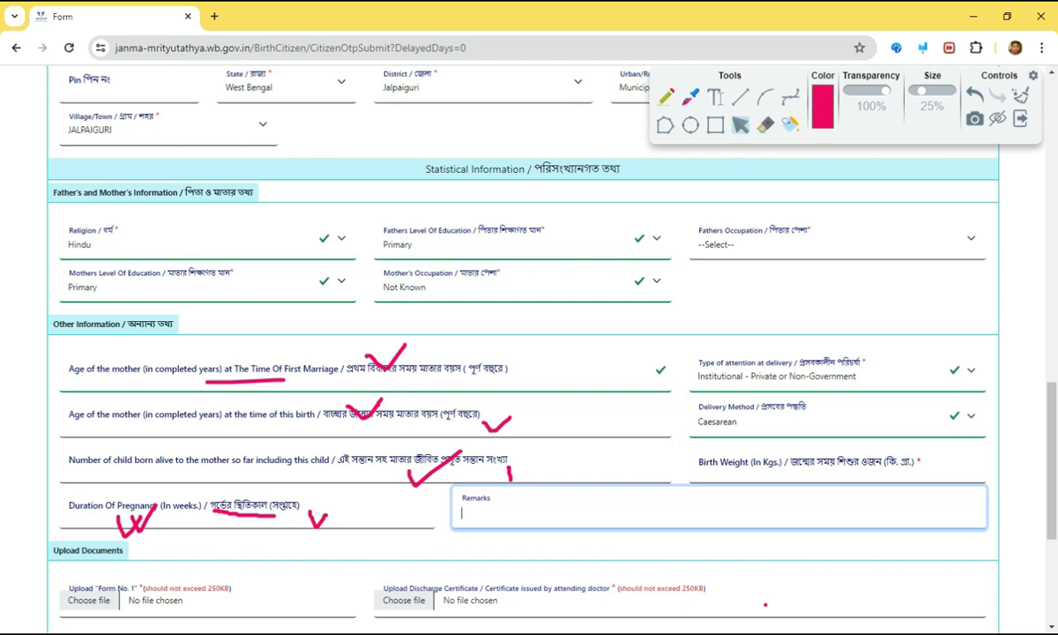
pyautogui.hotkey('shift', 'Tab')
pyautogui.write('2')
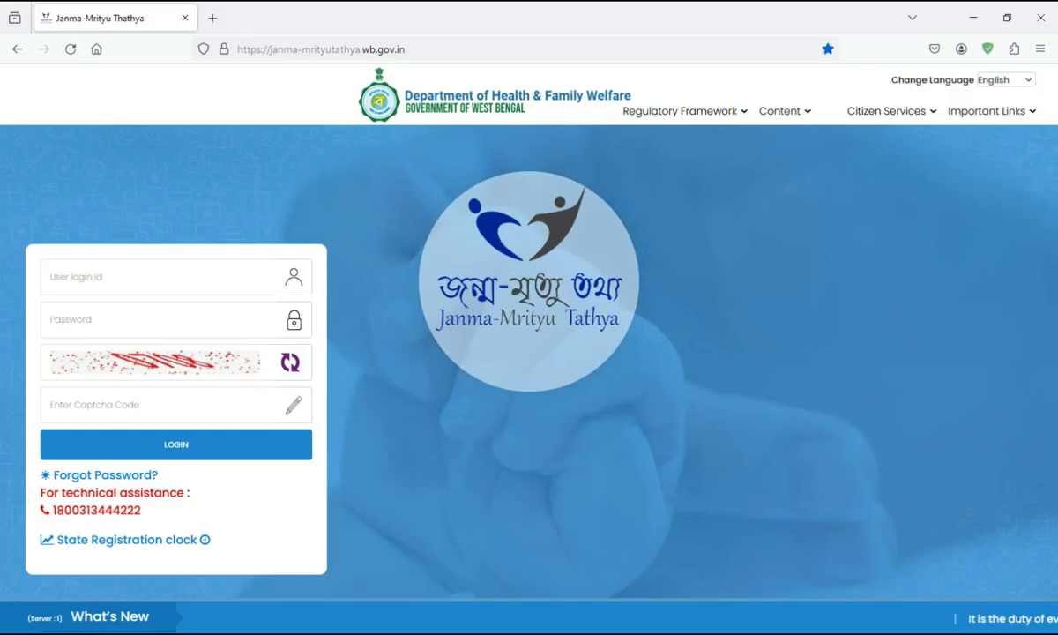
# - Switch to Firefox, open the Form No. 1 PDF from the portal's citizen services forms and look through its two pages
pyautogui.moveTo(887, 111)
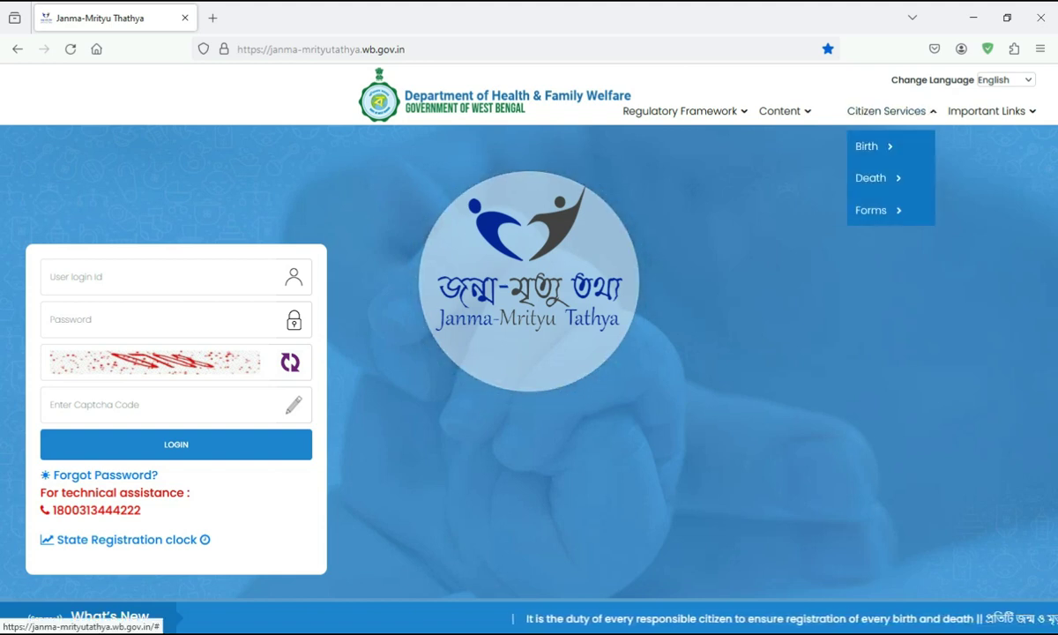
pyautogui.moveTo(871, 209)
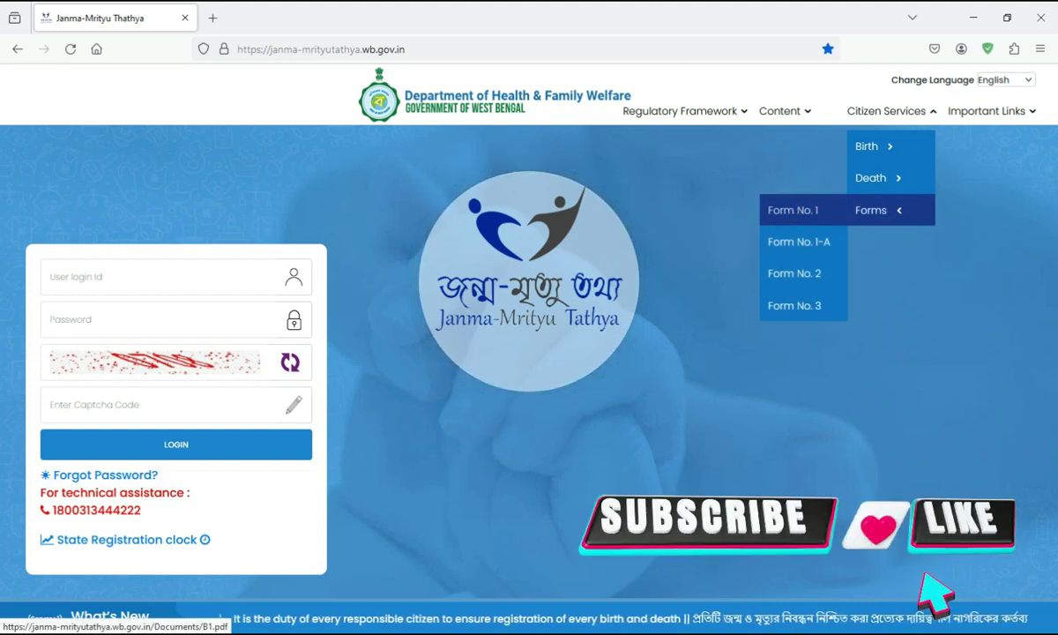
pyautogui.click(792, 210)
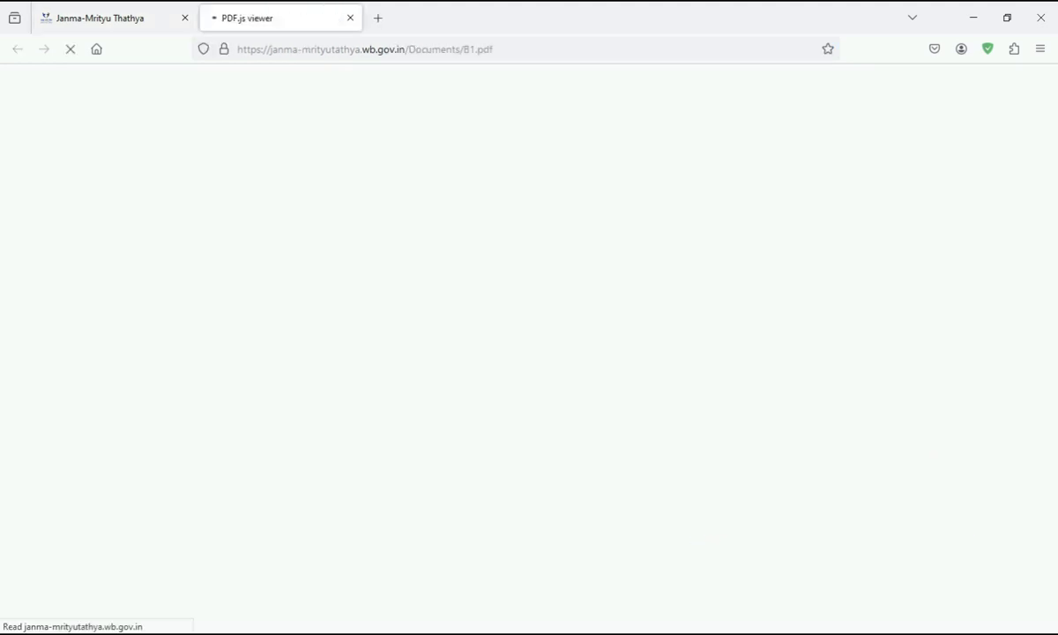
pyautogui.scroll(-15, 523, 352)
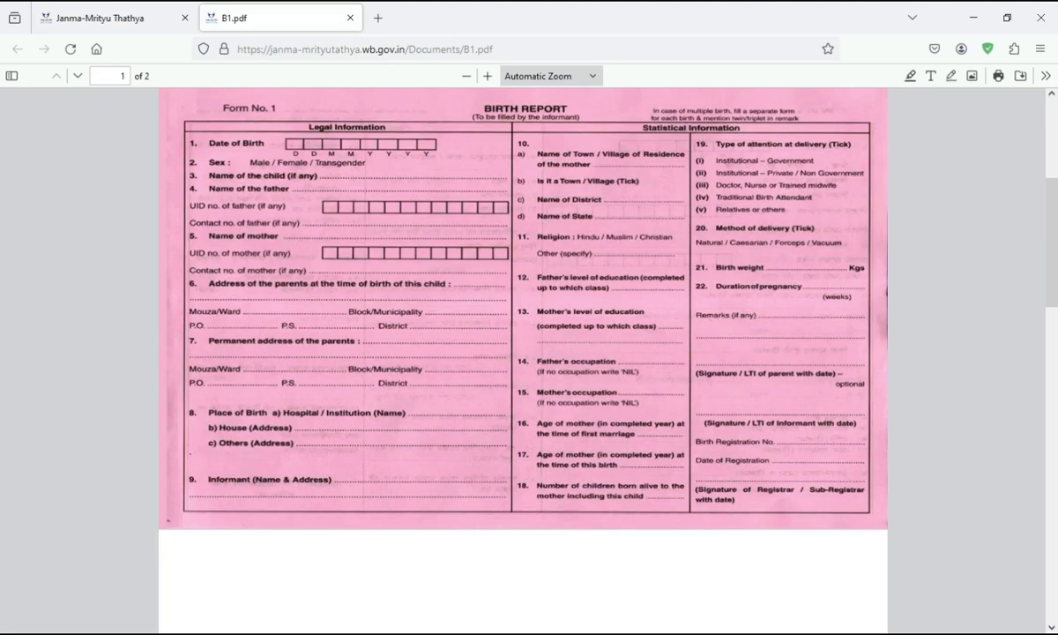
pyautogui.scroll(15, 523, 352)
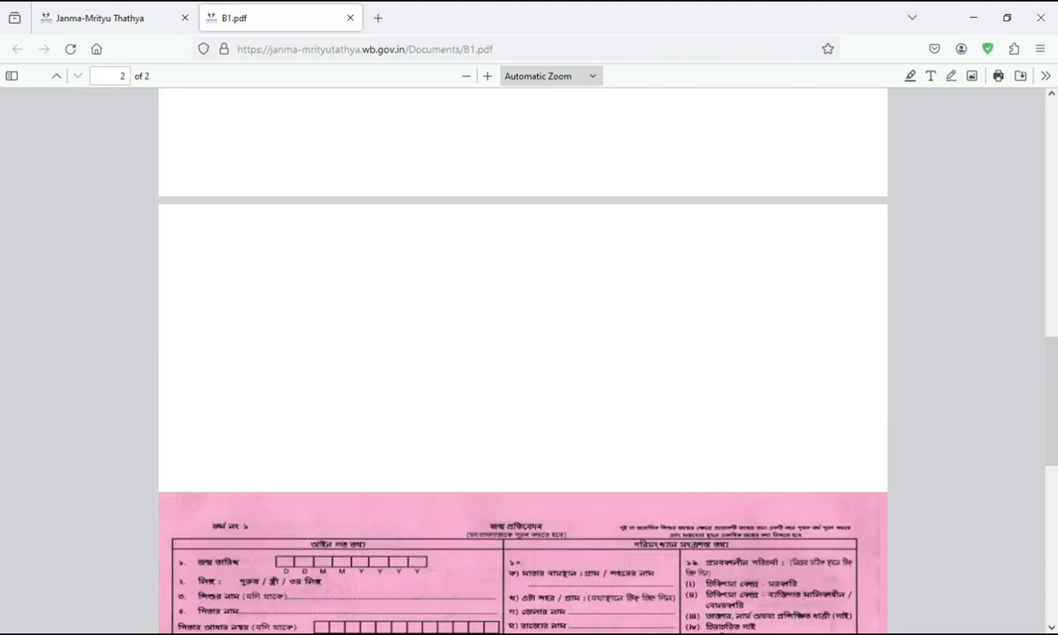
pyautogui.scroll(-3, 522, 353)
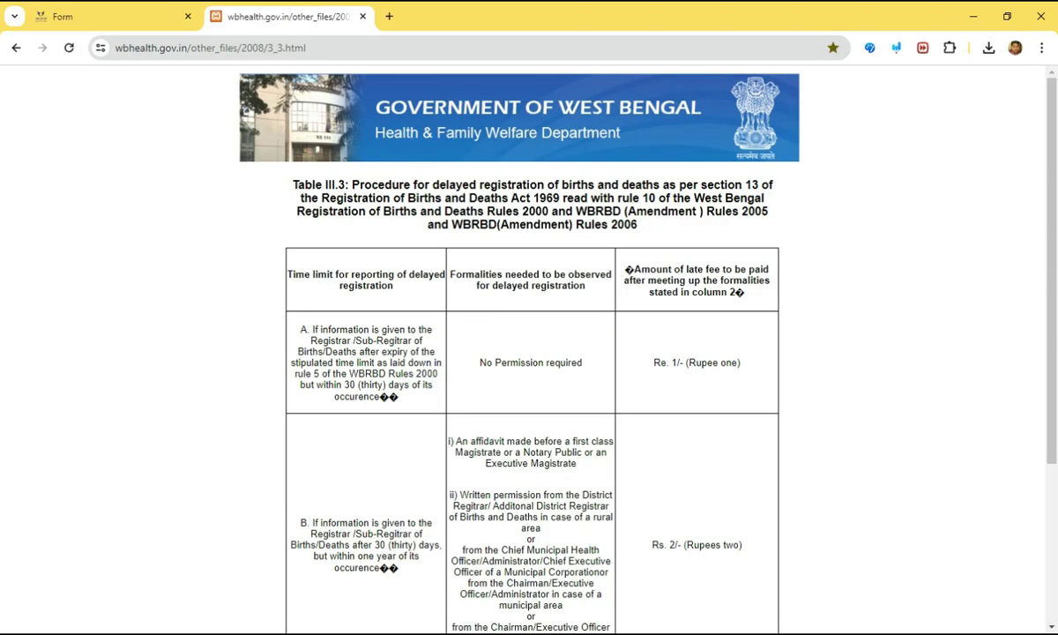
# - Examine the late fee for each delayed registration period on the wbhealth.gov.in page in Chrome and return to the birth registration form
pyautogui.scroll(-3, 532, 353)
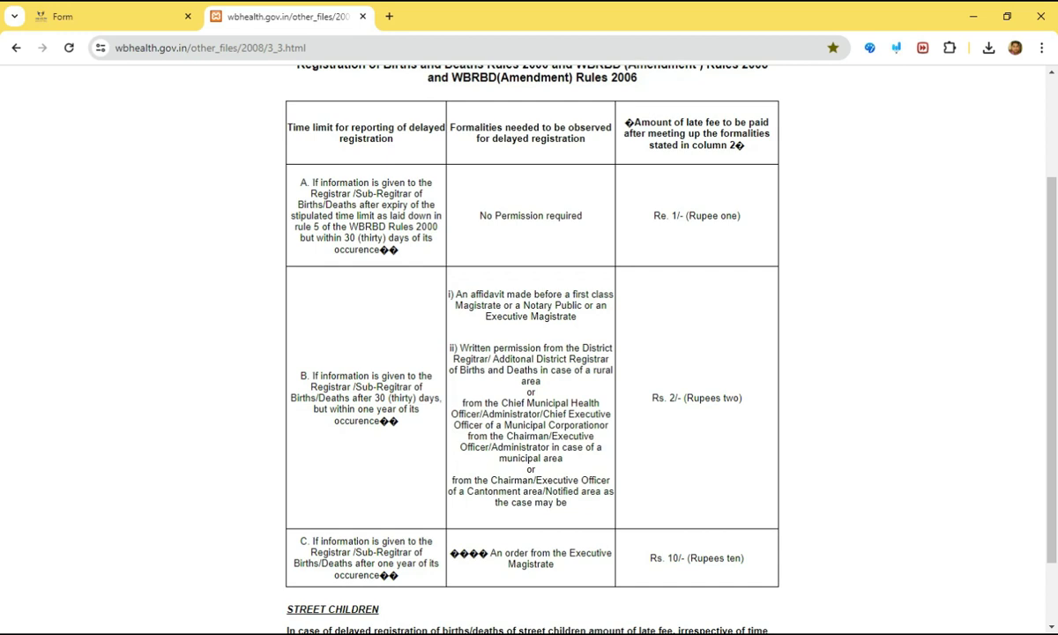
pyautogui.moveTo(653, 216); pyautogui.dragTo(720, 215)
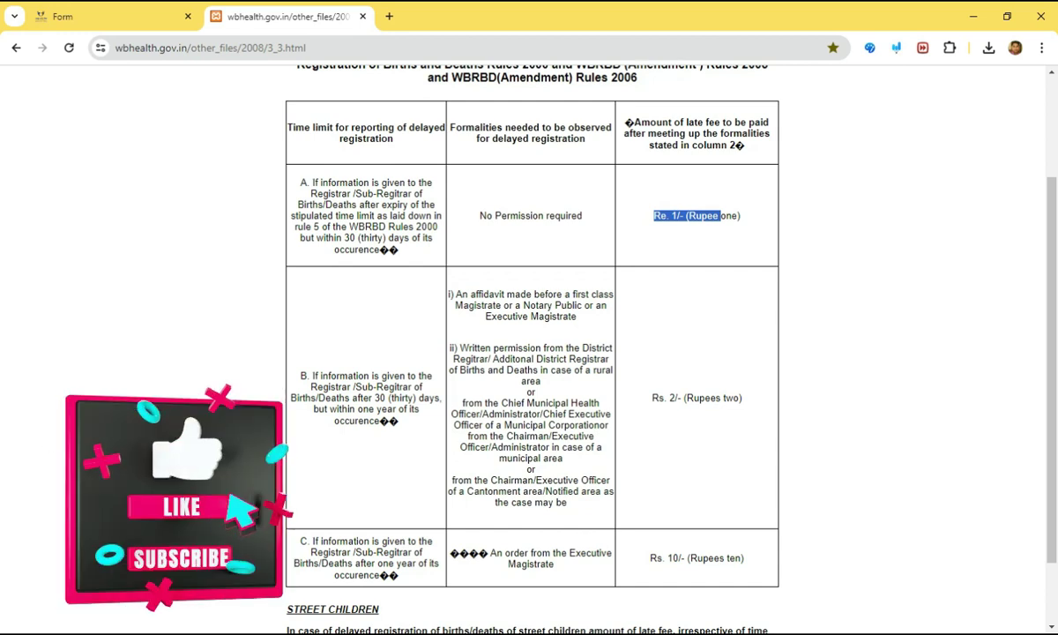
pyautogui.moveTo(663, 397); pyautogui.dragTo(685, 397)
pyautogui.scroll(-1, 685, 397)
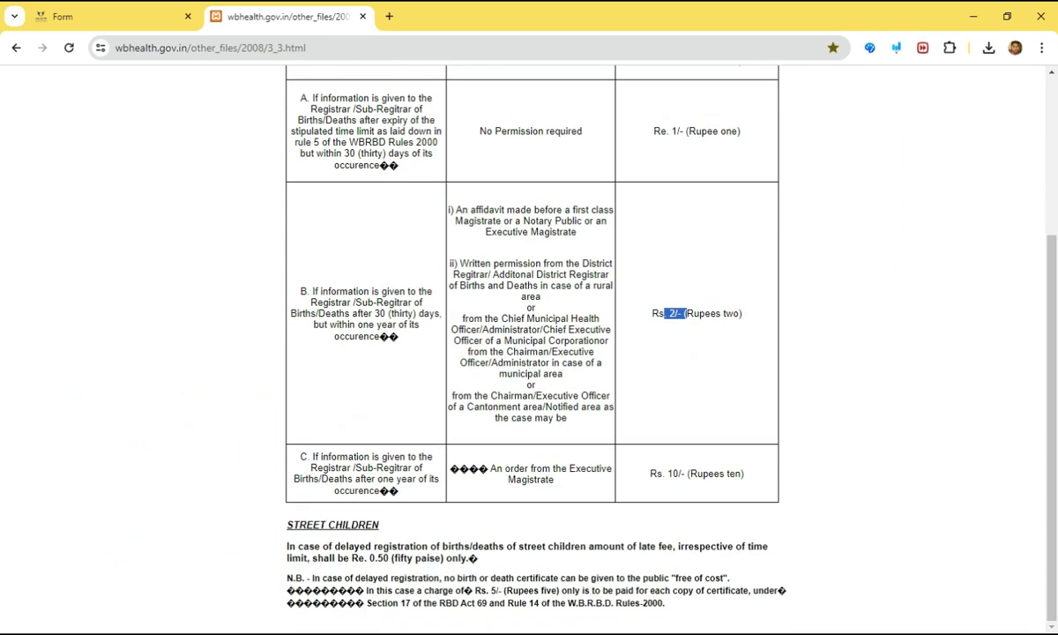
pyautogui.moveTo(667, 473); pyautogui.dragTo(681, 473)
pyautogui.hotkey('ctrl', 'shift', 'Tab')
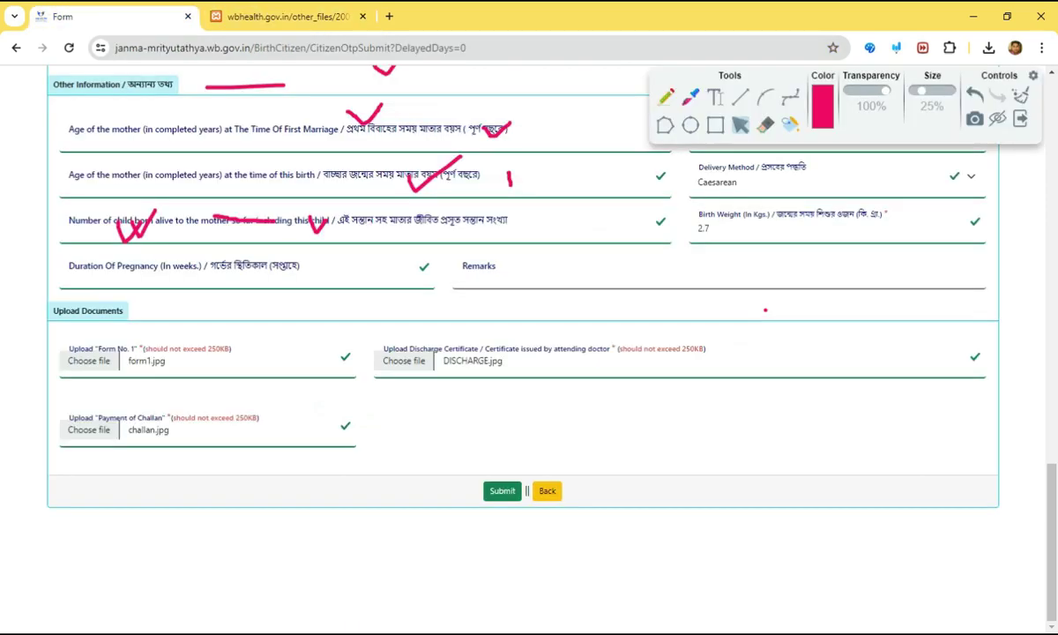